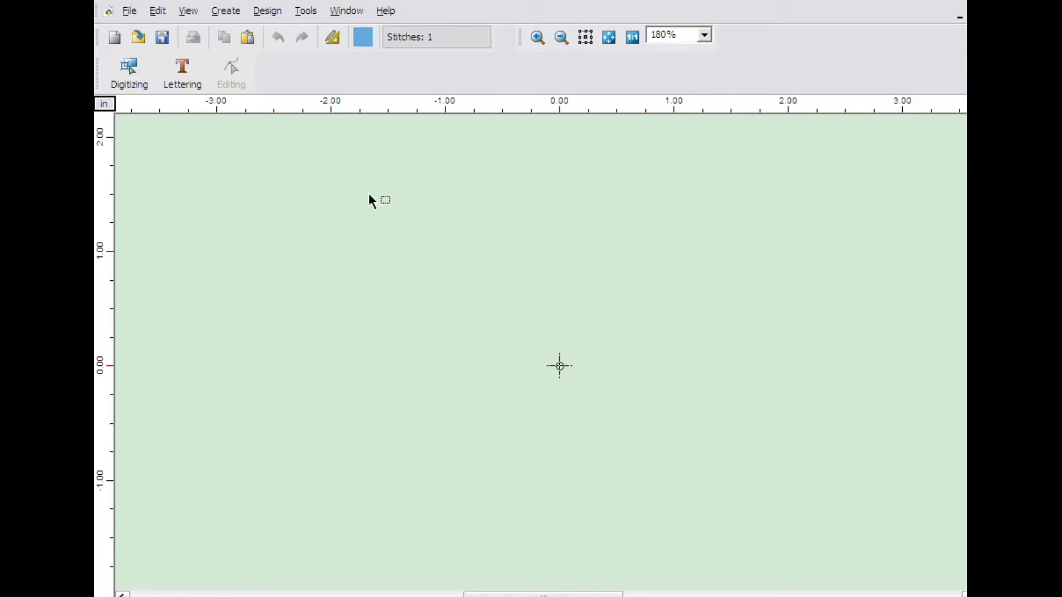
# Step: Import smiley.jpg as a backdrop, resized to 2.00 x 1.50 inches
pyautogui.click(230, 14)
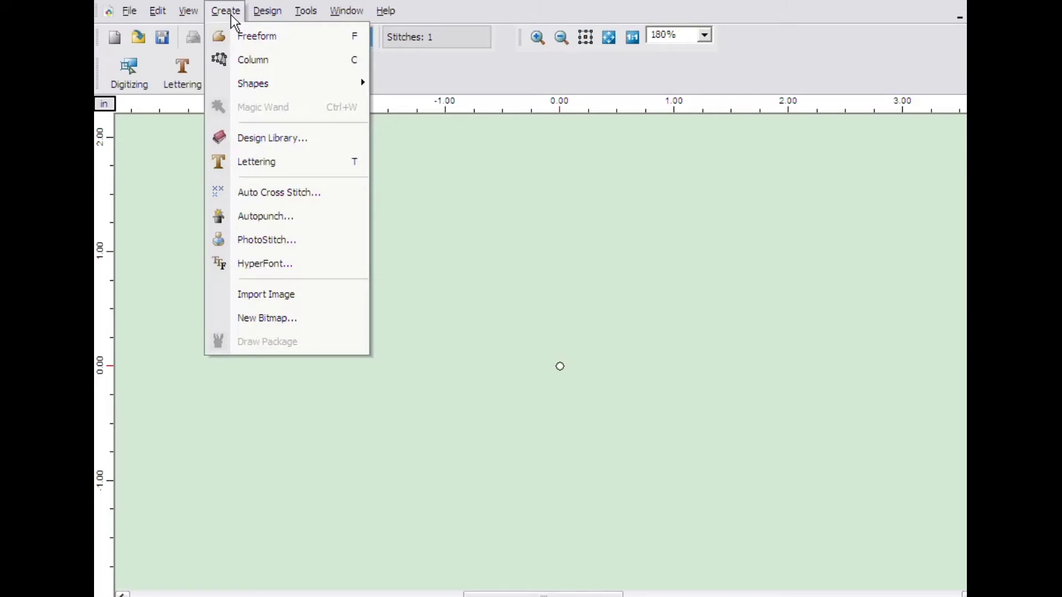
pyautogui.click(271, 301)
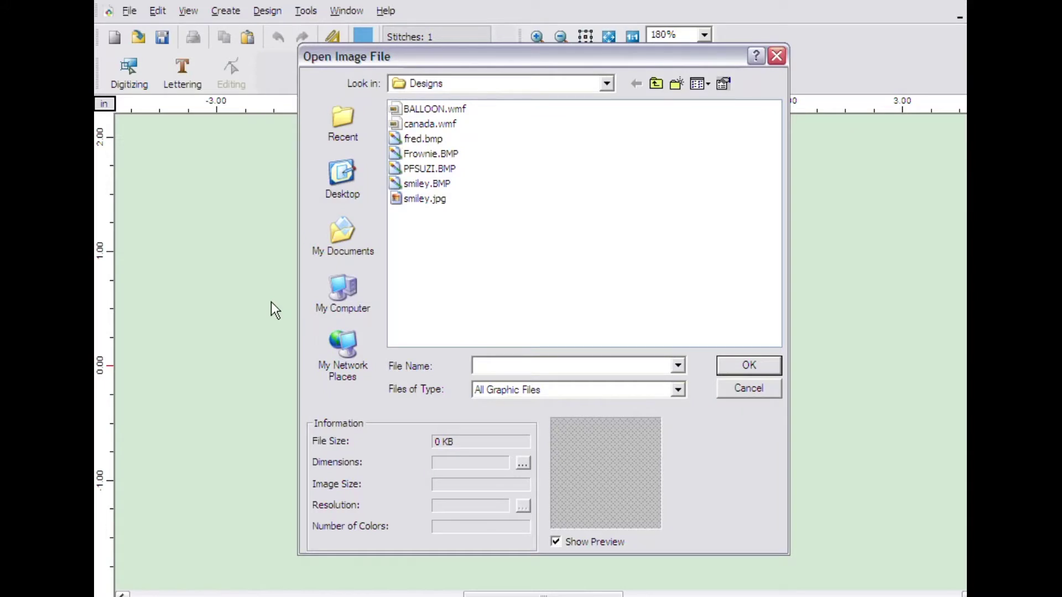
pyautogui.click(406, 200)
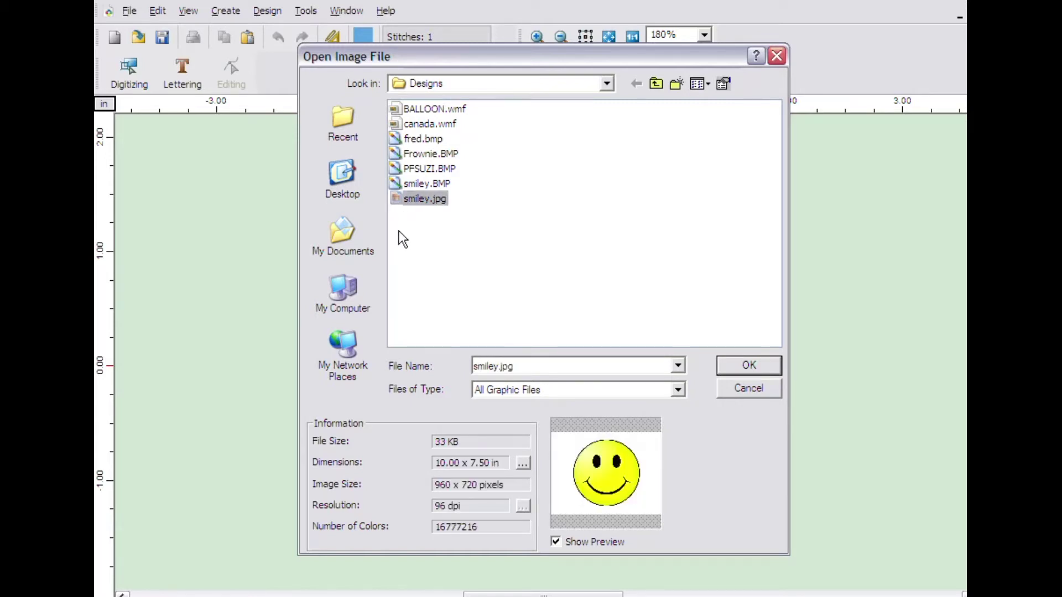
pyautogui.click(526, 466)
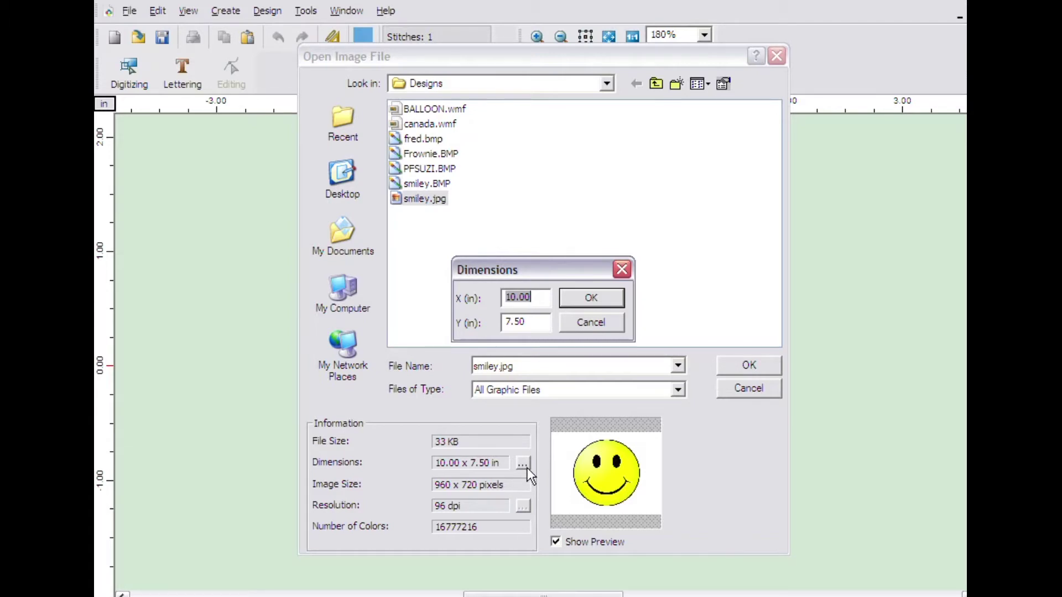
pyautogui.write('2')
pyautogui.click(590, 302)
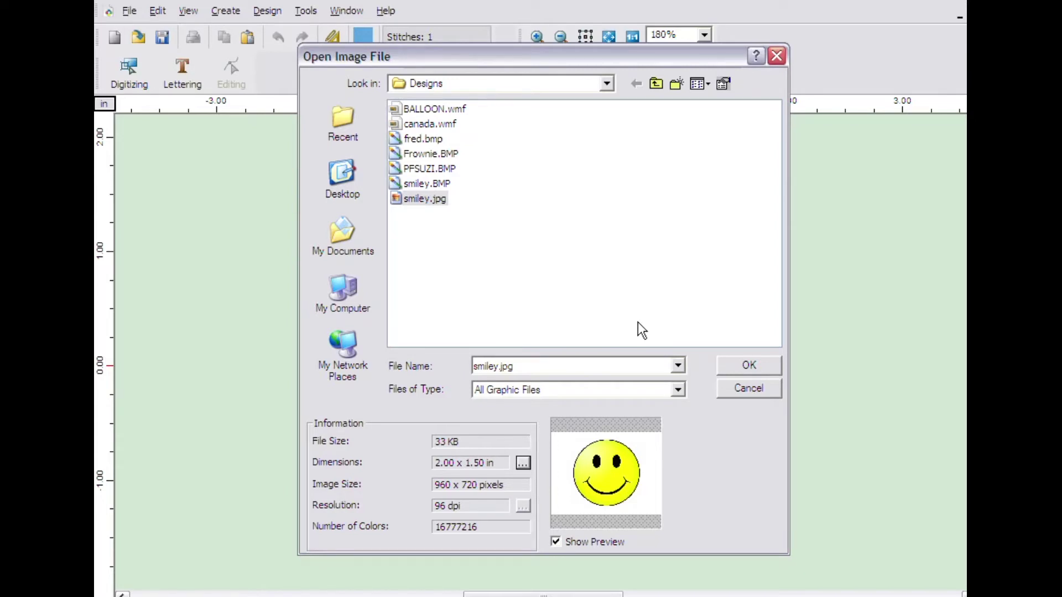
pyautogui.click(765, 364)
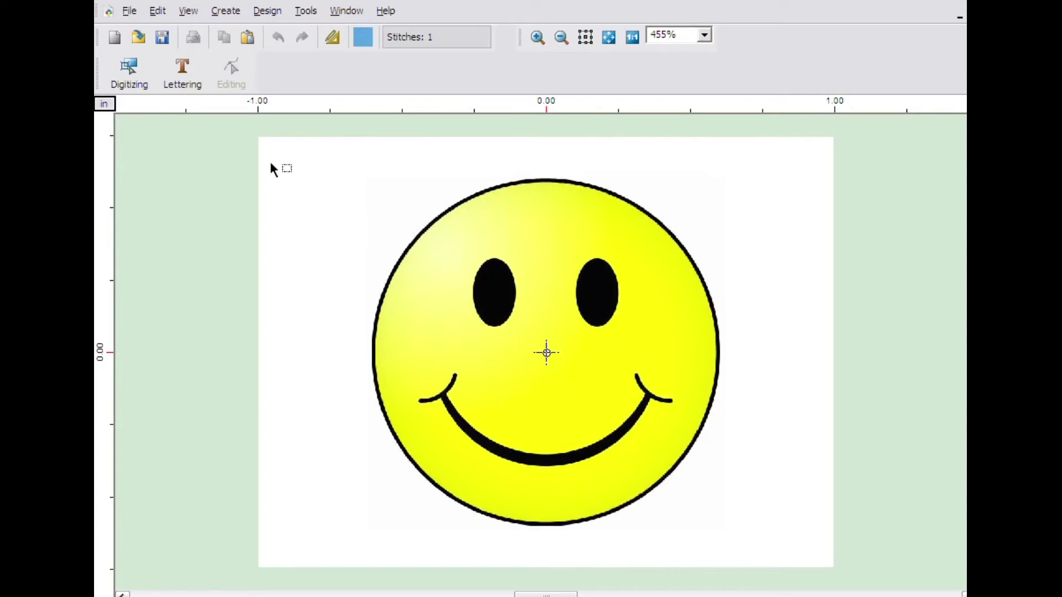
# Step: Switch to freeform digitizing and eyedrop the face's yellow (RGB 254/255/100) as the thread colour
pyautogui.click(144, 84)
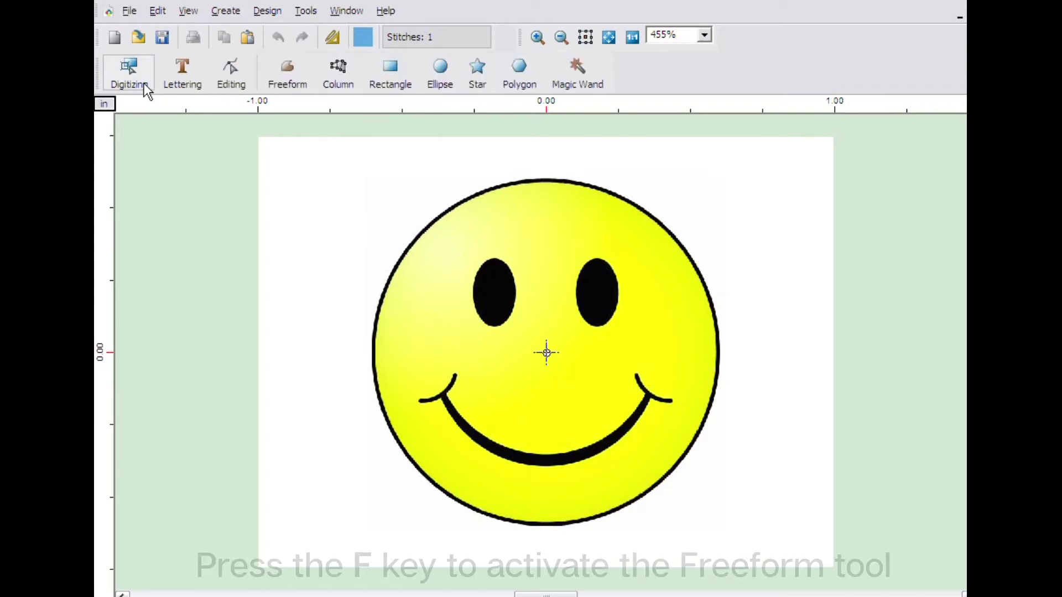
pyautogui.press('f')
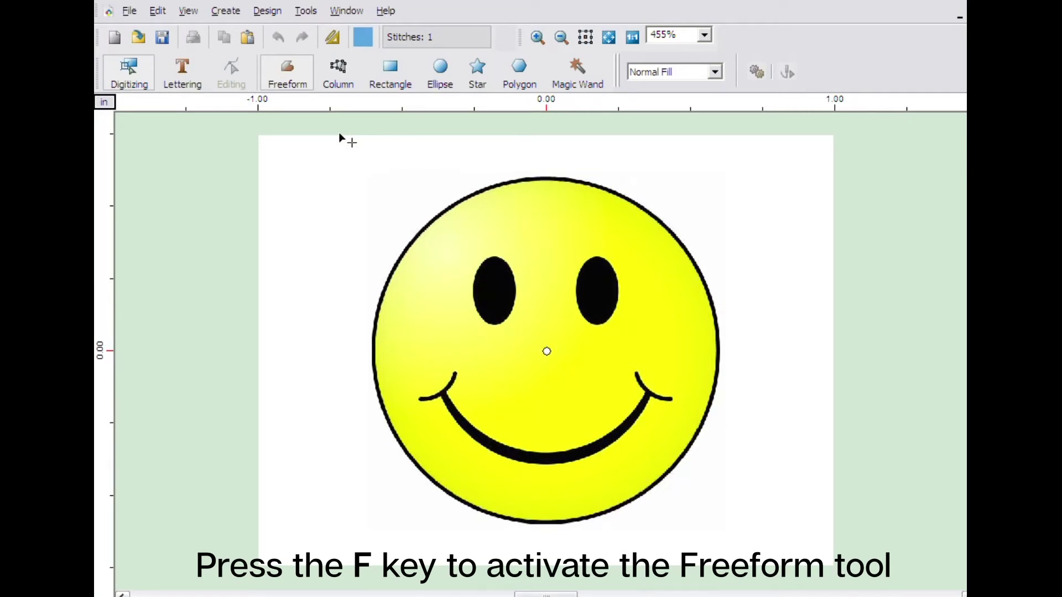
pyautogui.click(362, 38)
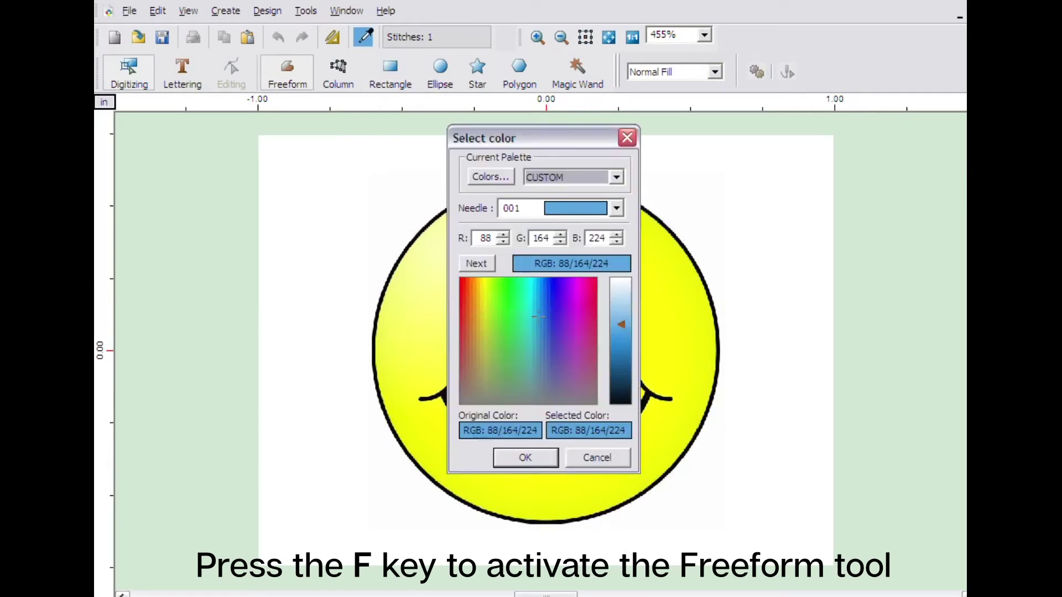
pyautogui.click(437, 327)
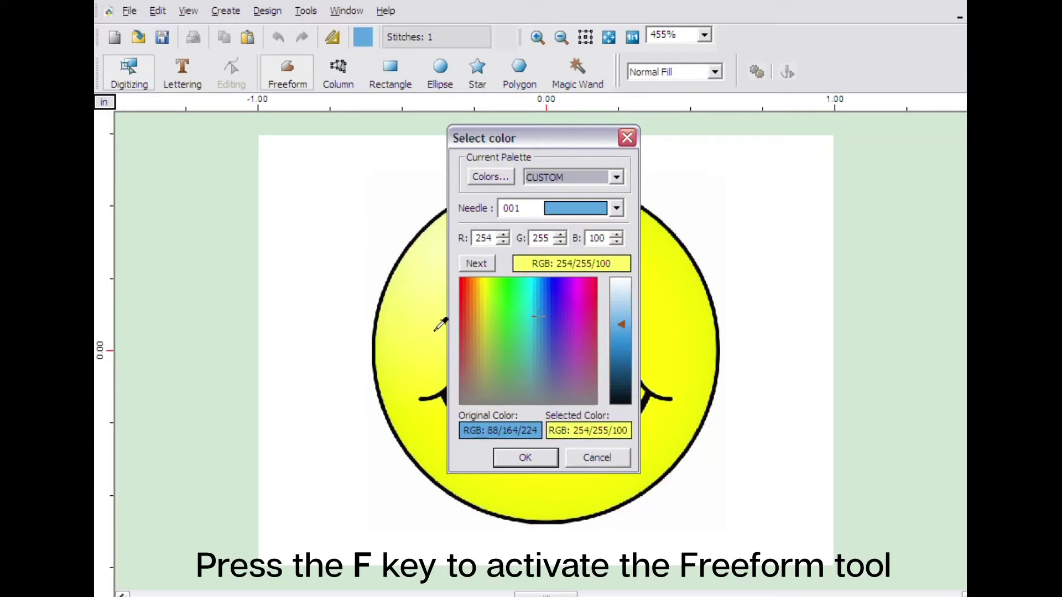
pyautogui.click(544, 458)
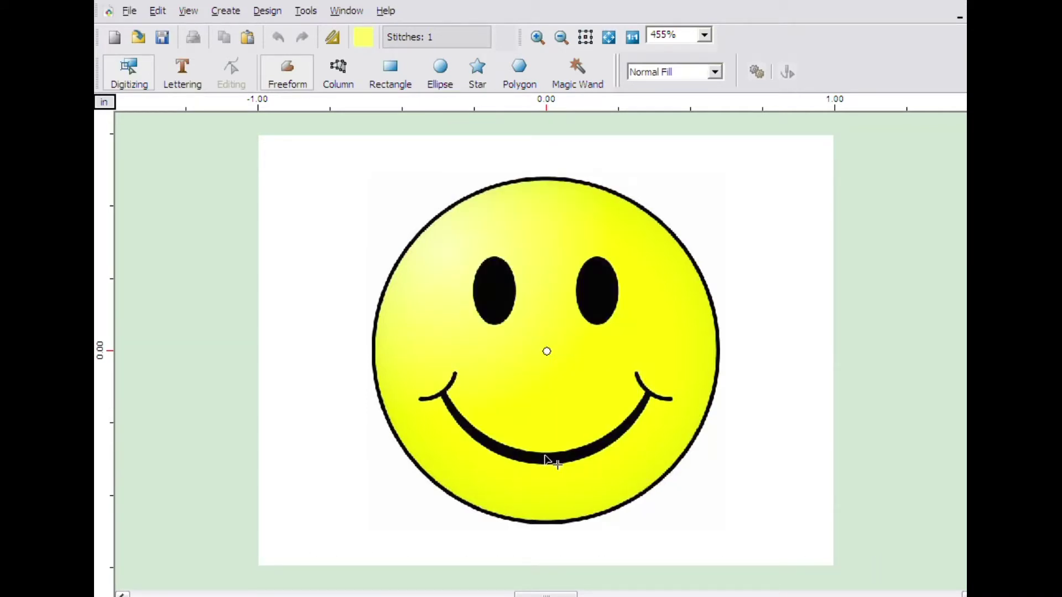
pyautogui.click(303, 84)
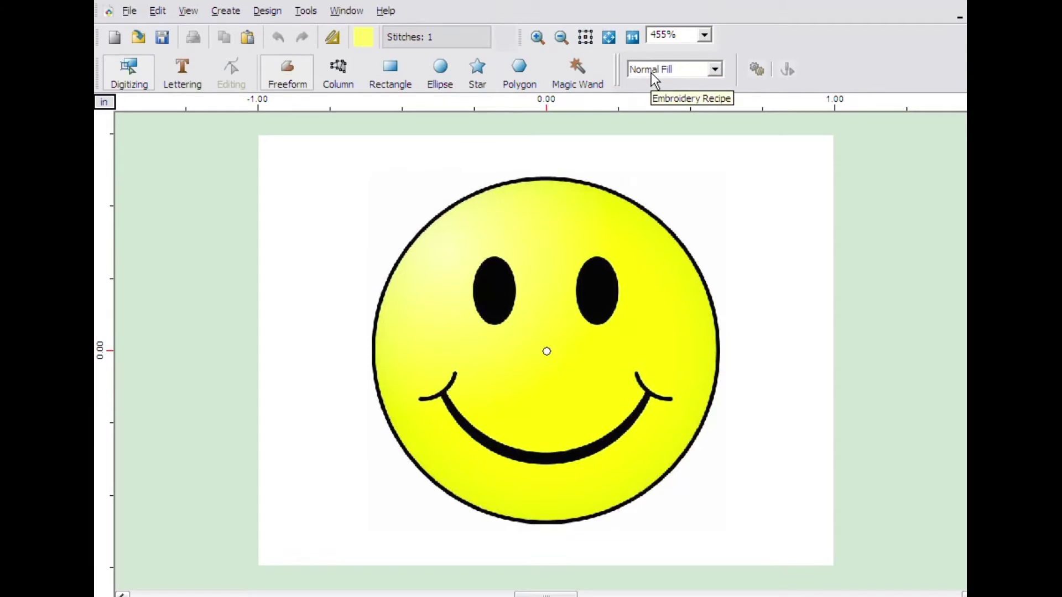
# Step: In Embroidery Settings, try fill underlay on, density 3.7 and step length 55
pyautogui.rightClick(660, 148)
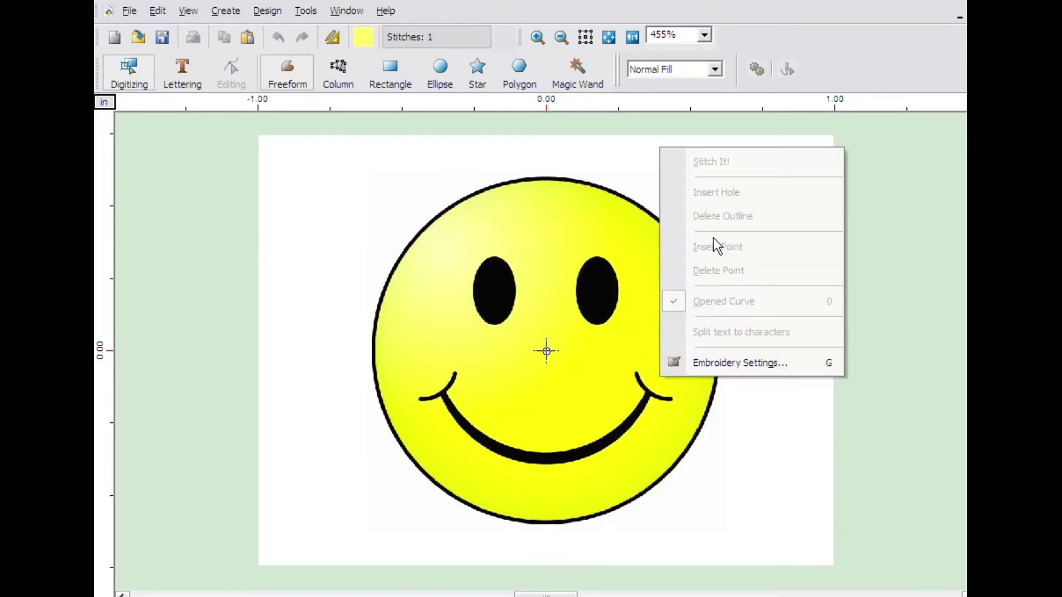
pyautogui.click(744, 363)
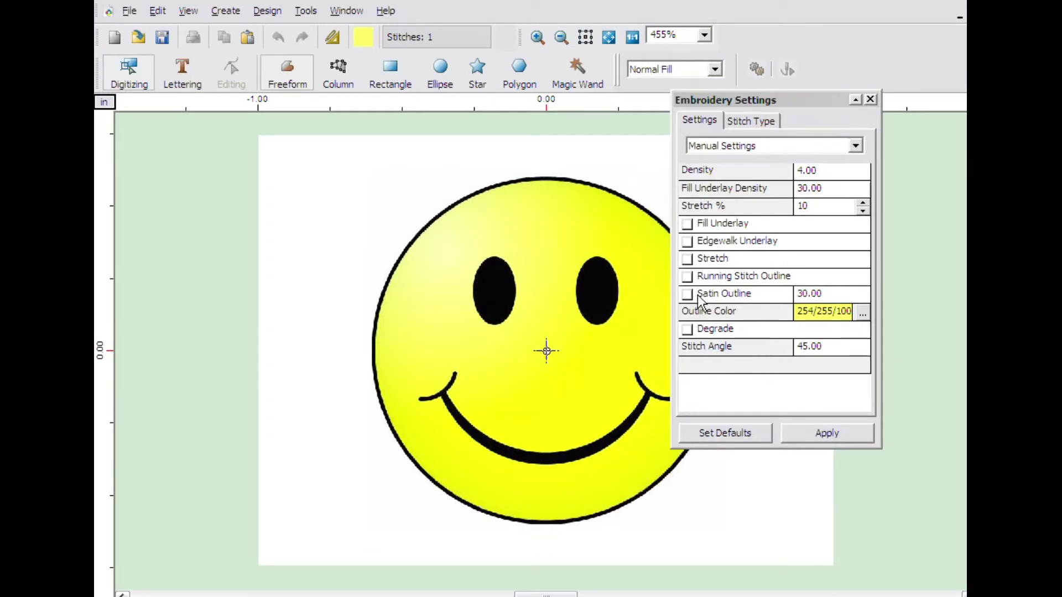
pyautogui.click(688, 226)
pyautogui.click(817, 171)
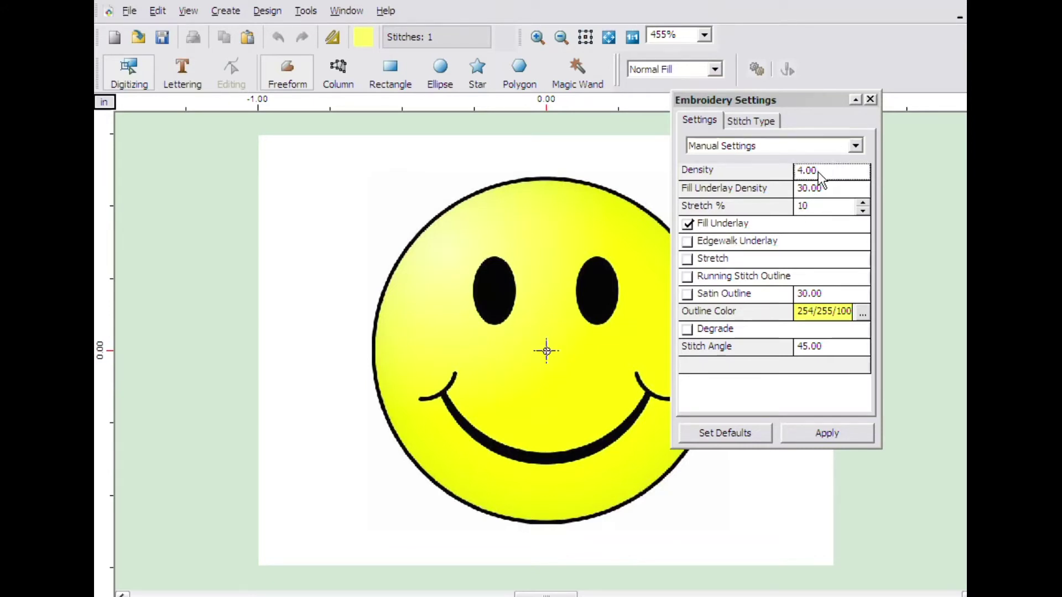
pyautogui.write('3.7')
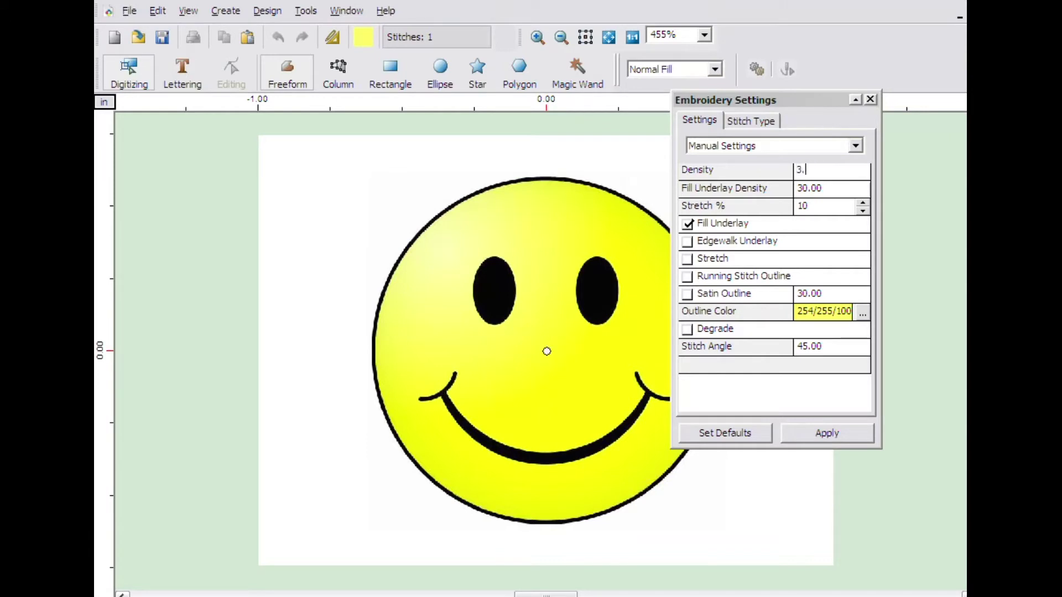
pyautogui.click(747, 121)
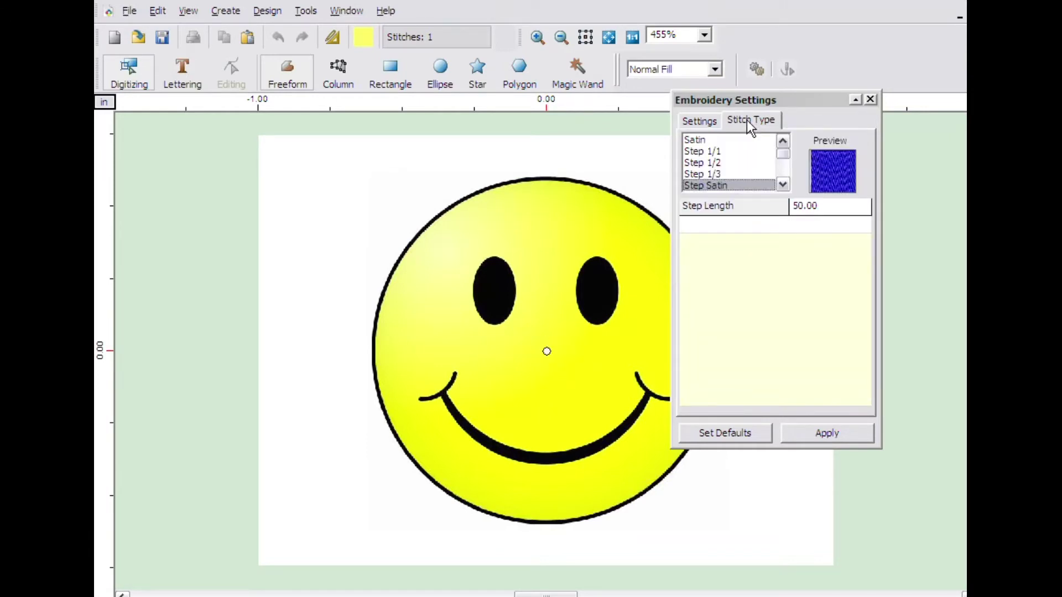
pyautogui.doubleClick(820, 206)
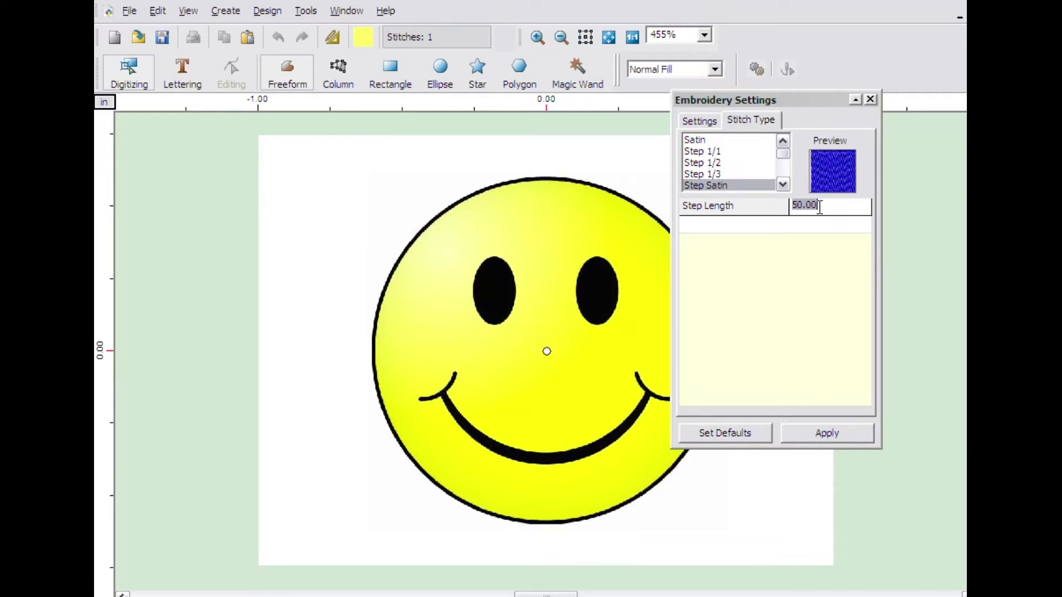
pyautogui.write('55')
# Step: Revert to the Manual Settings preset with density 4.00 and apply it
pyautogui.click(696, 123)
pyautogui.click(713, 145)
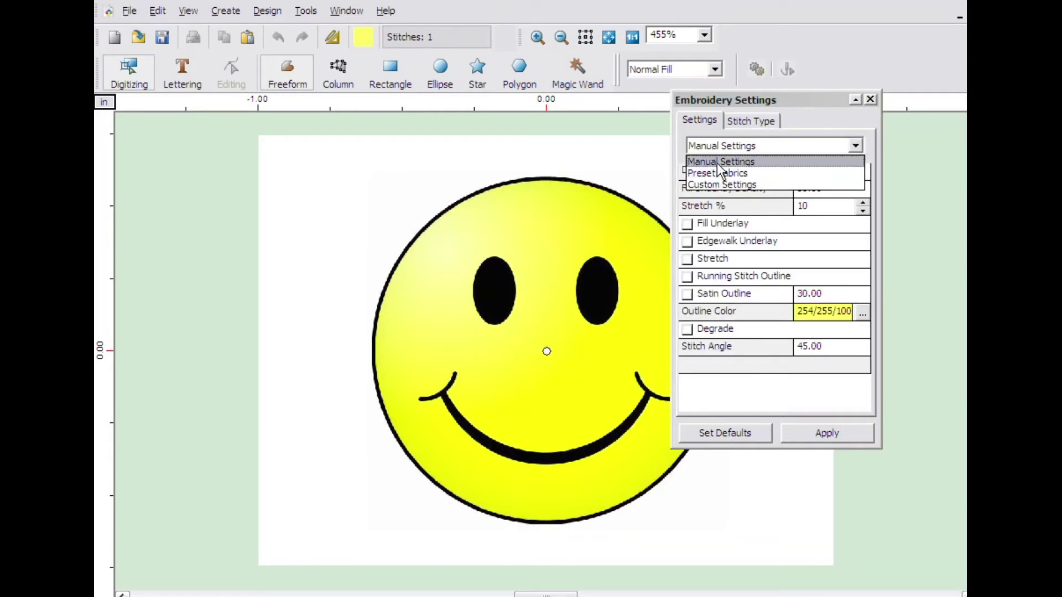
pyautogui.click(720, 162)
pyautogui.click(845, 436)
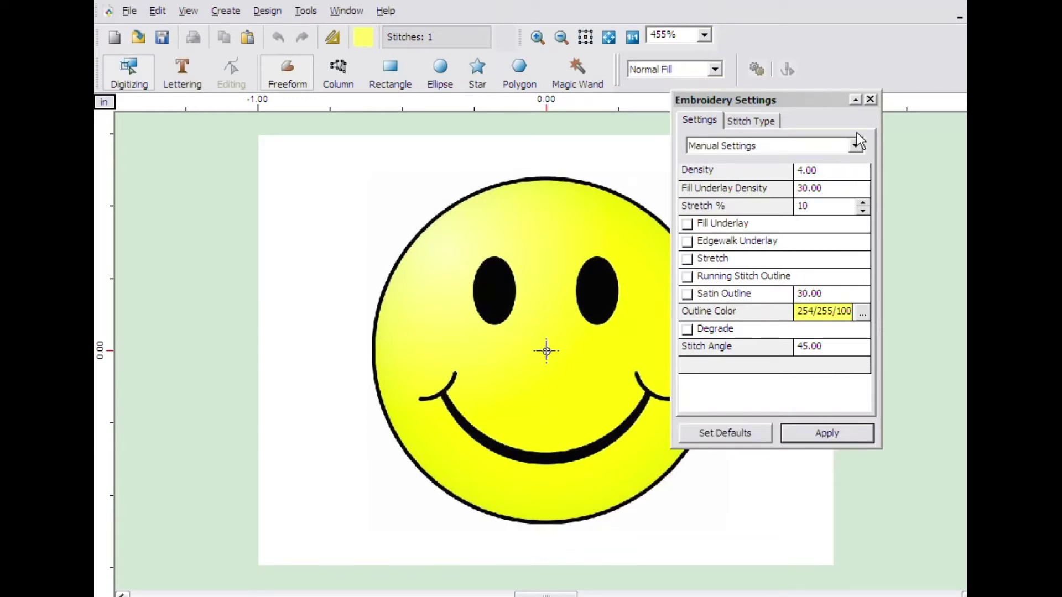
pyautogui.click(869, 99)
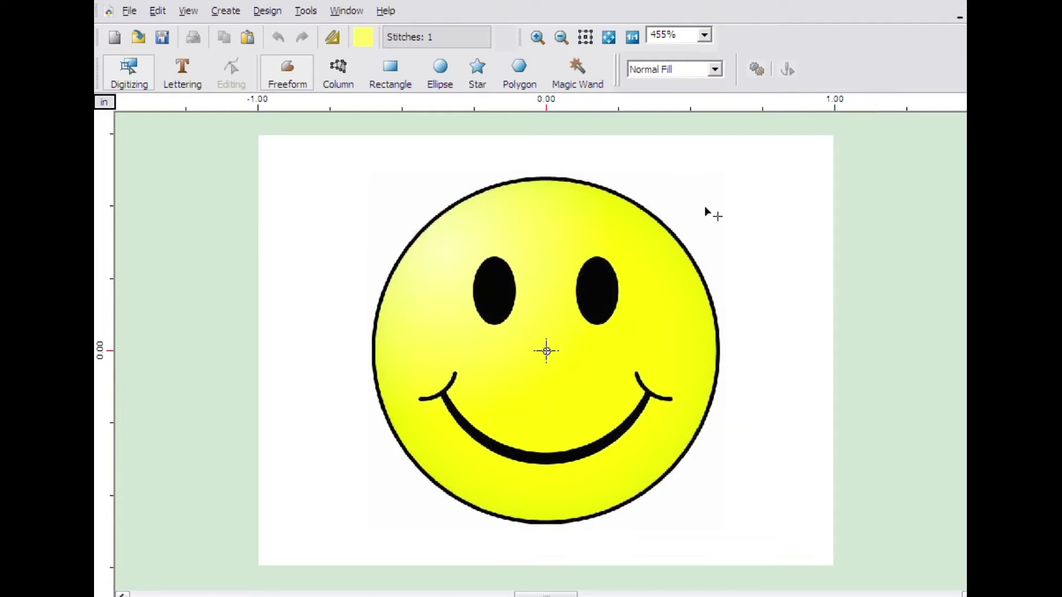
# Step: Trace the face circle at its top, left and bottom and finish it as a yellow fill of 872 stitches
pyautogui.click(542, 180)
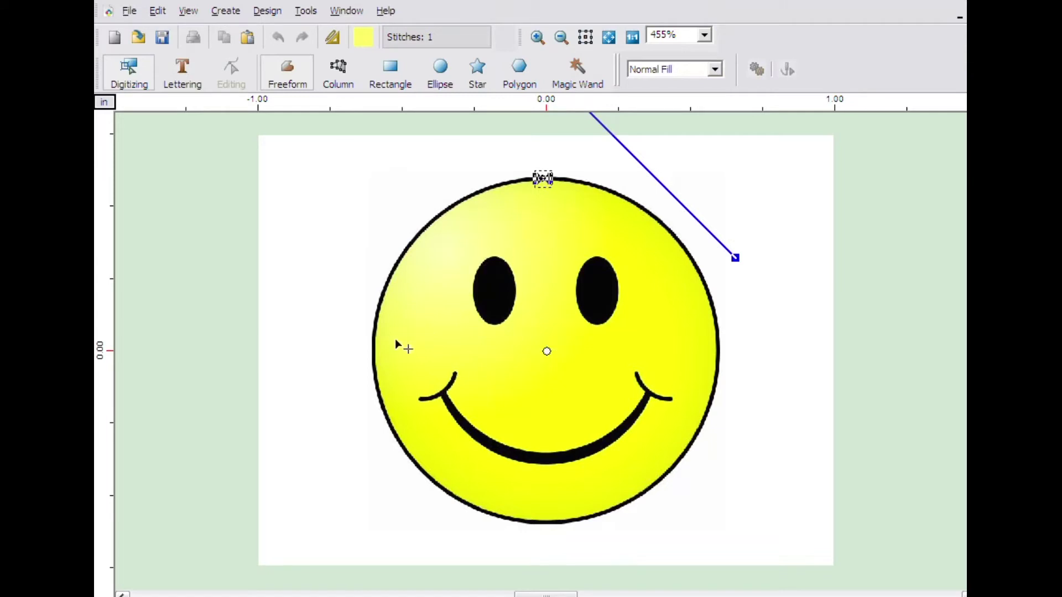
pyautogui.click(376, 341)
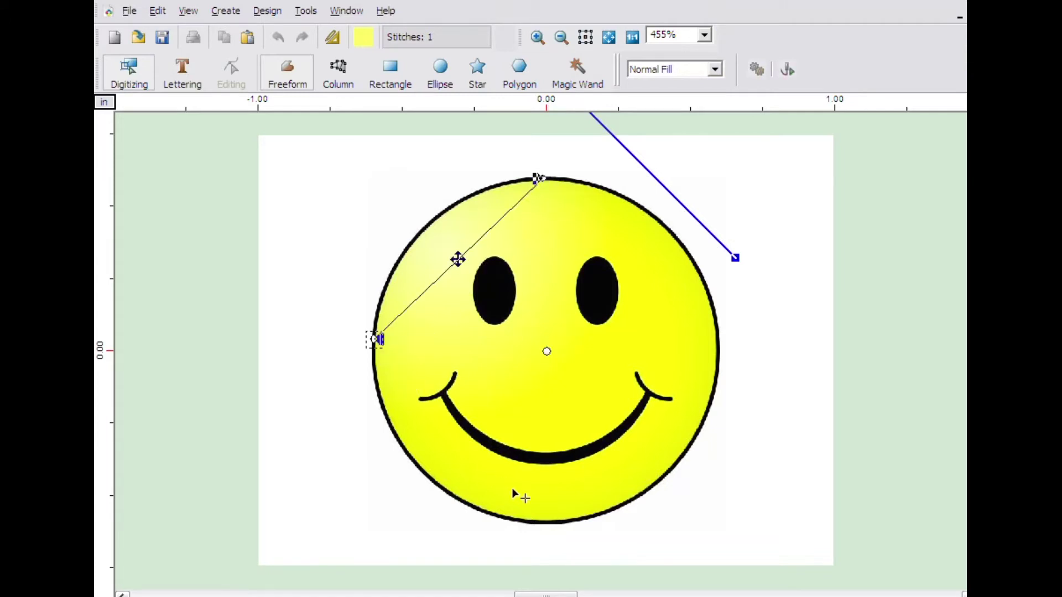
pyautogui.click(539, 521)
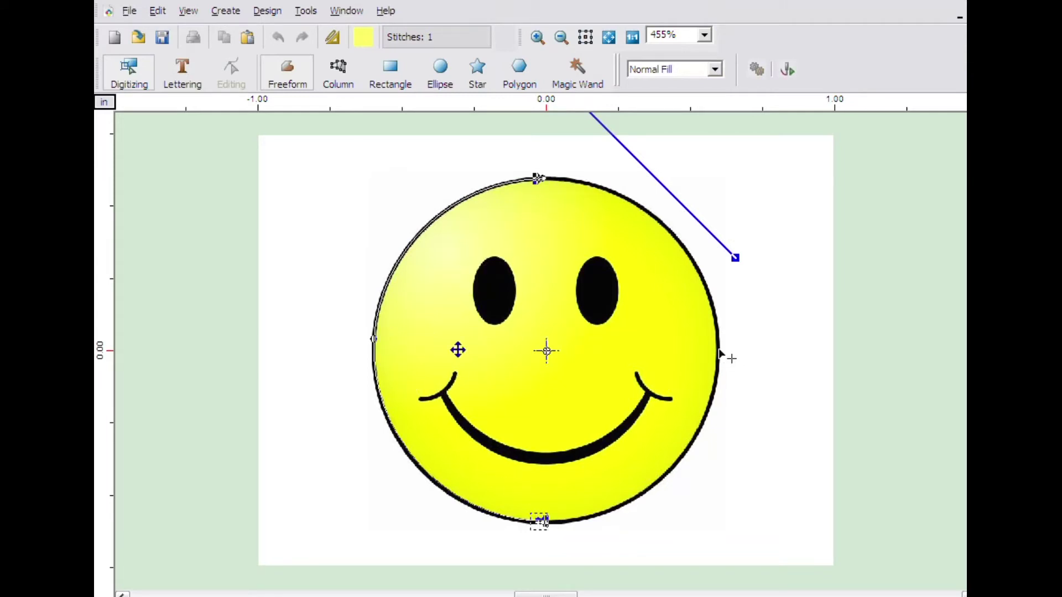
pyautogui.rightClick(720, 304)
pyautogui.click(754, 315)
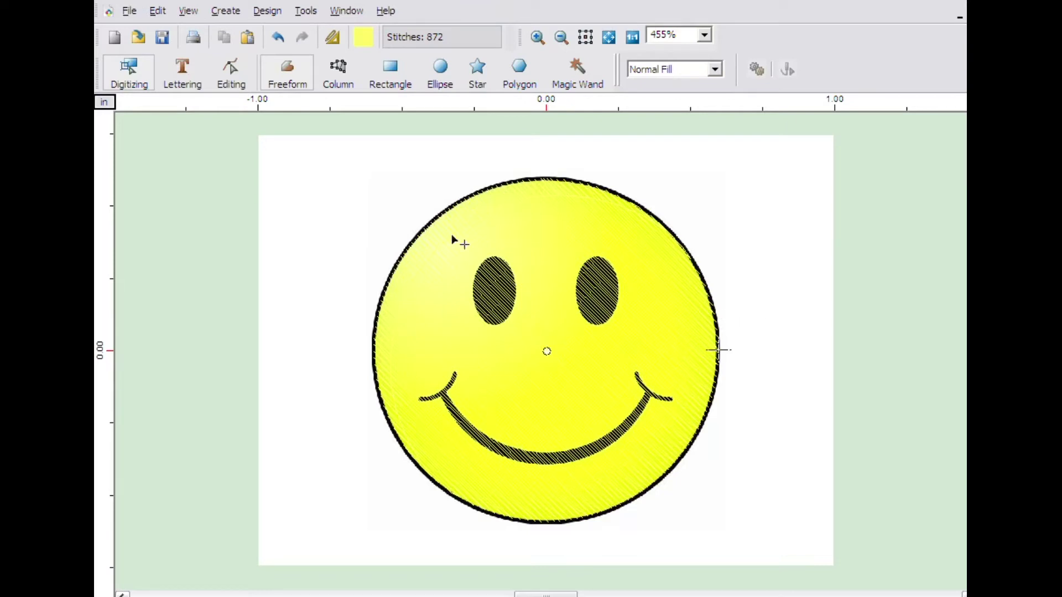
# Step: Select the stitched face circle, then return to freeform digitizing
pyautogui.click(240, 86)
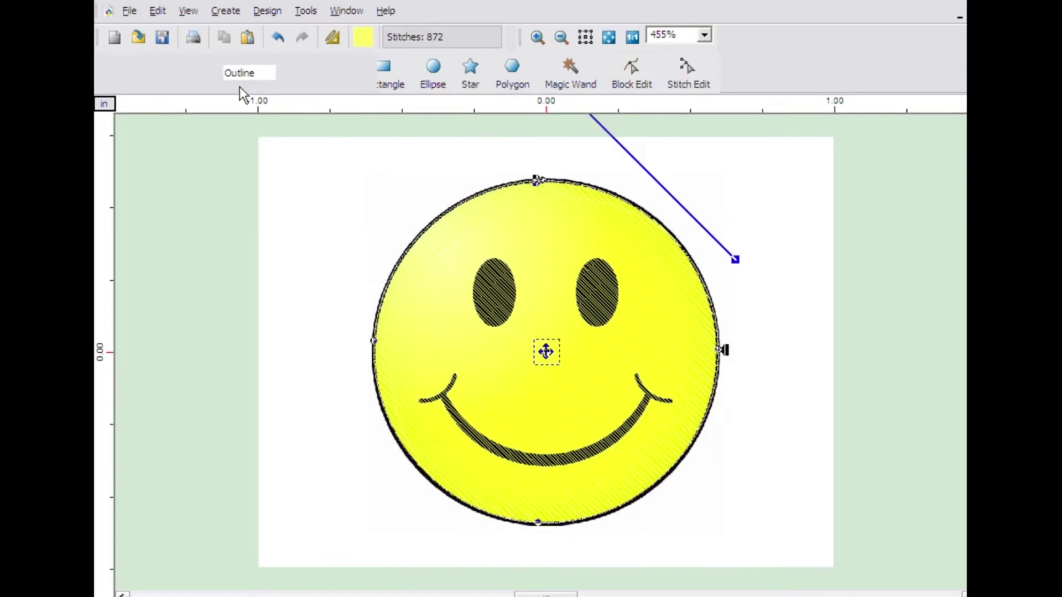
pyautogui.rightClick(285, 168)
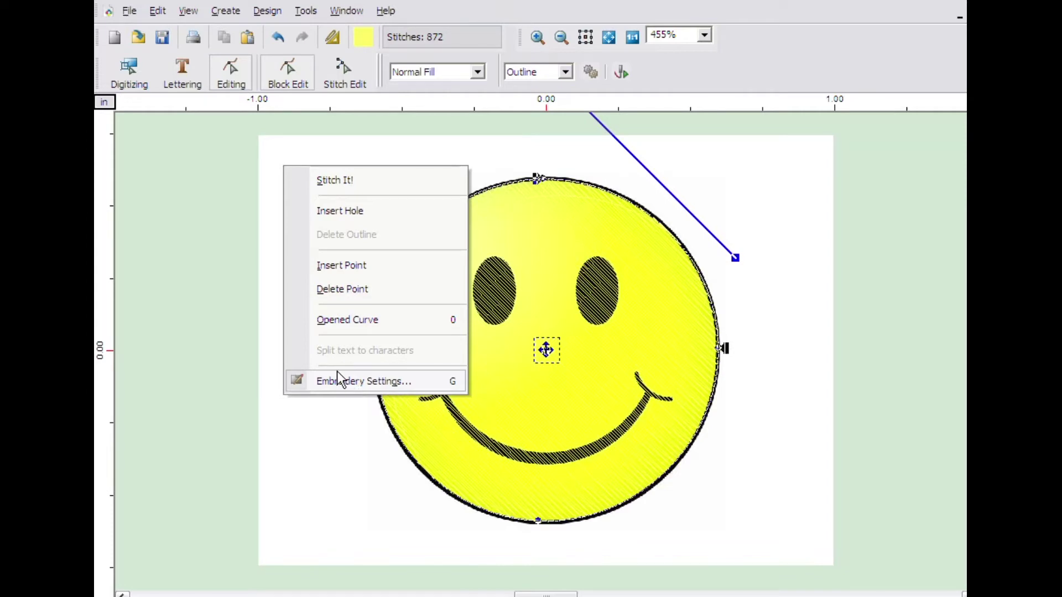
pyautogui.click(127, 78)
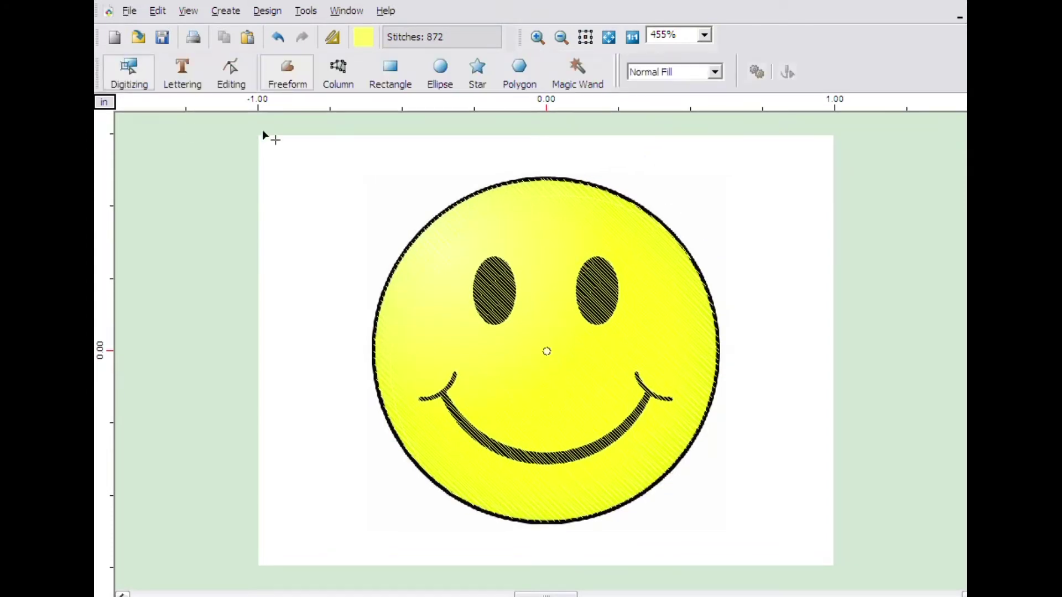
pyautogui.click(291, 89)
# Step: Set new shapes to the Satin line stitch type in near-black thread, RGB 10/10/0
pyautogui.click(668, 76)
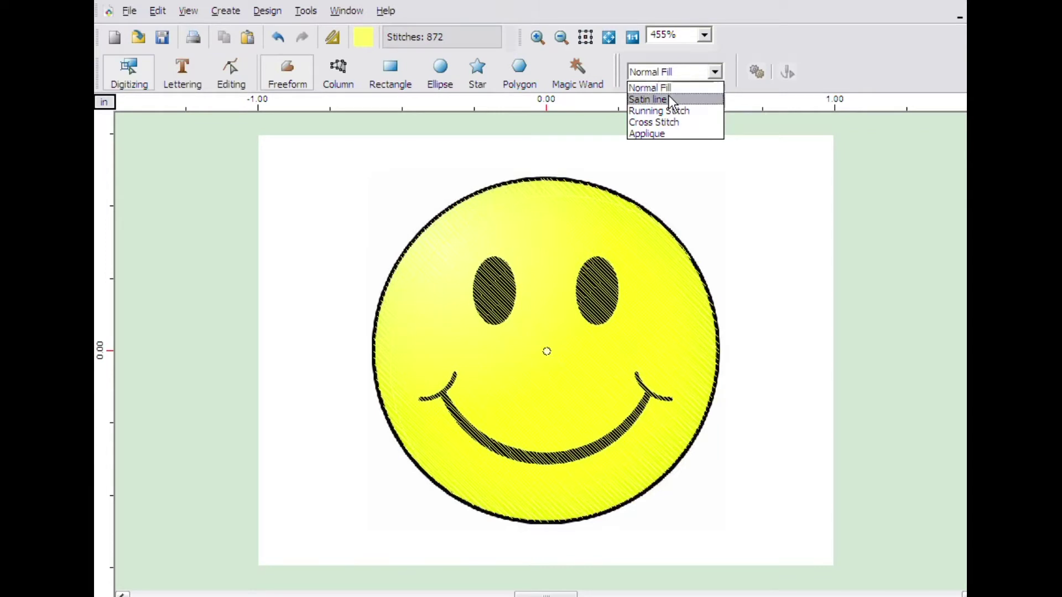
pyautogui.click(669, 99)
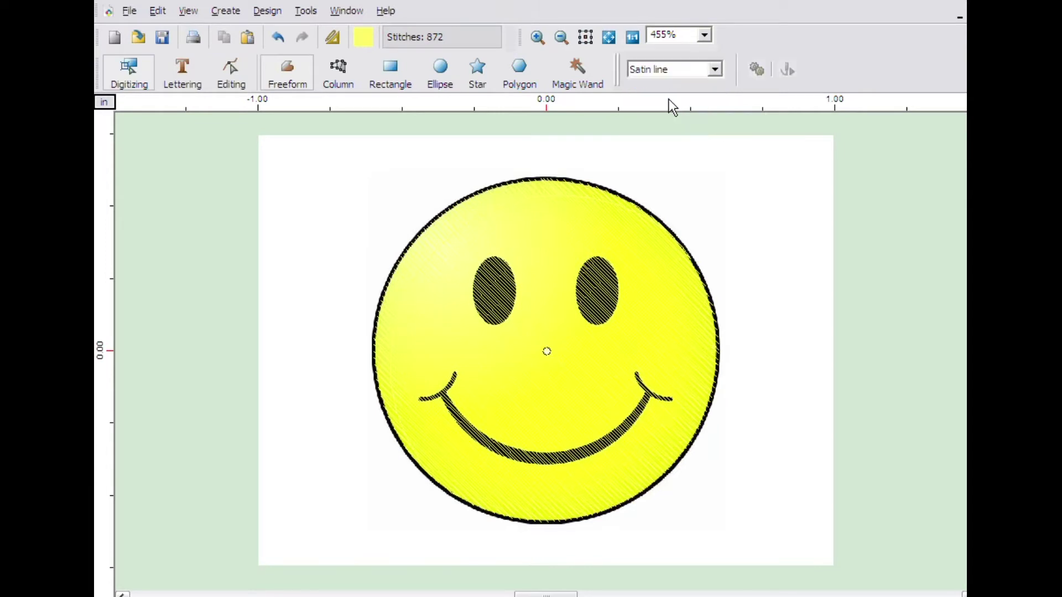
pyautogui.click(368, 41)
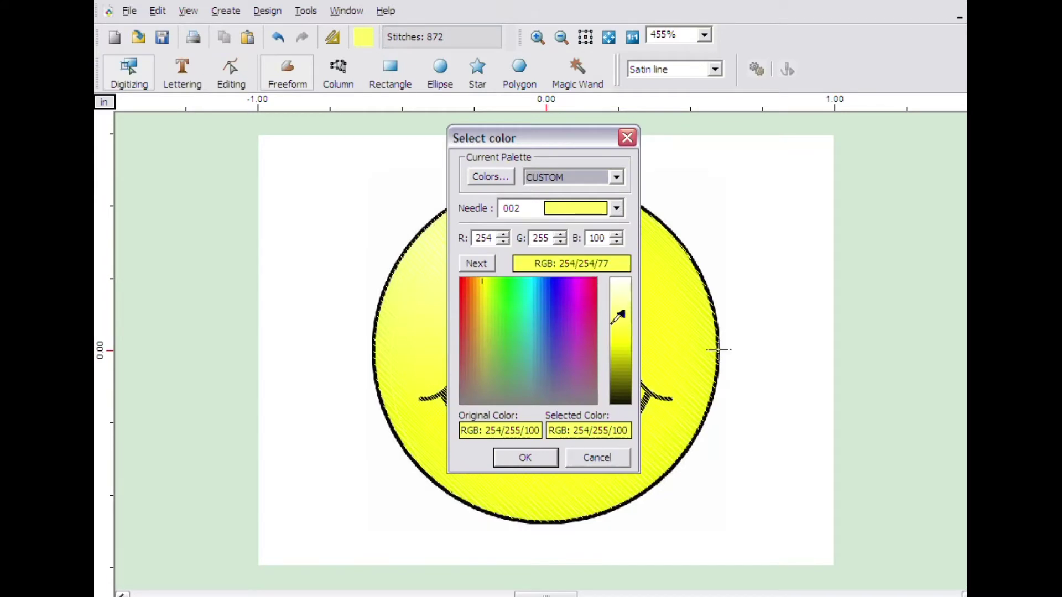
pyautogui.click(620, 399)
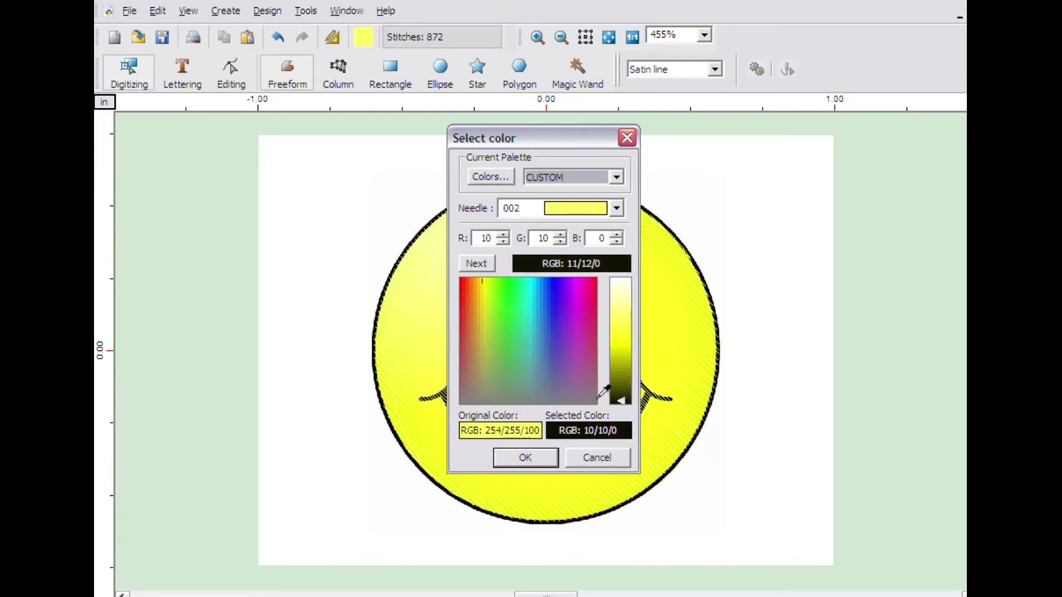
pyautogui.click(551, 456)
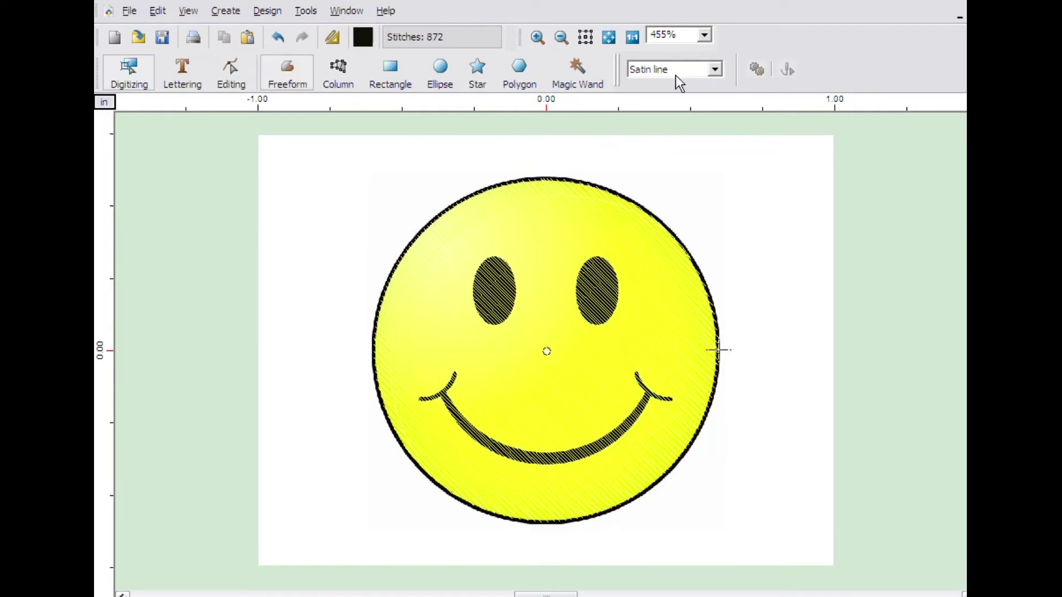
# Step: Change the satin line column width from 18 to 15 in Embroidery Settings and apply it
pyautogui.rightClick(678, 130)
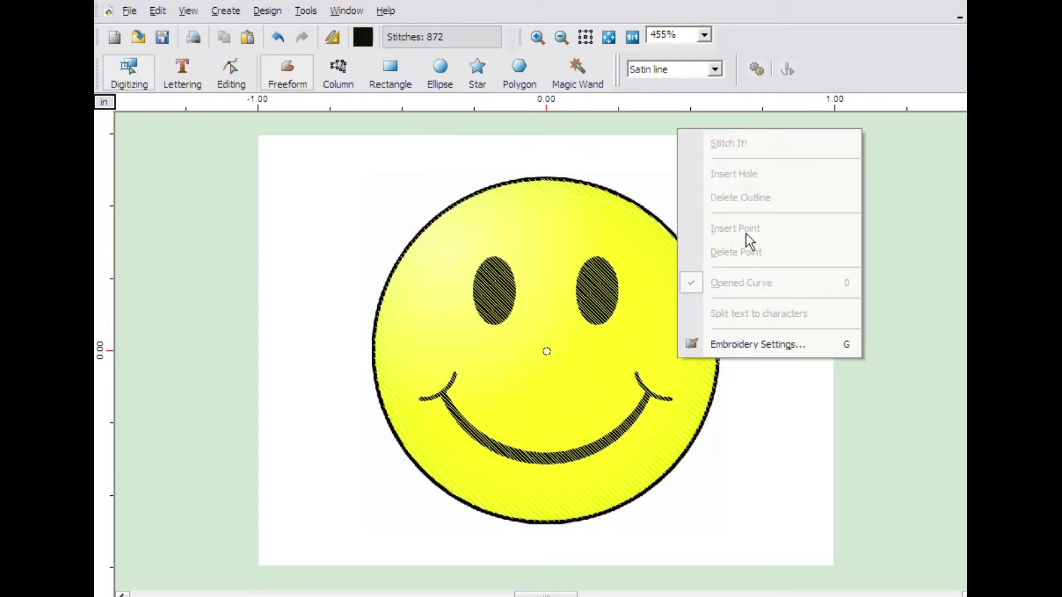
pyautogui.click(751, 350)
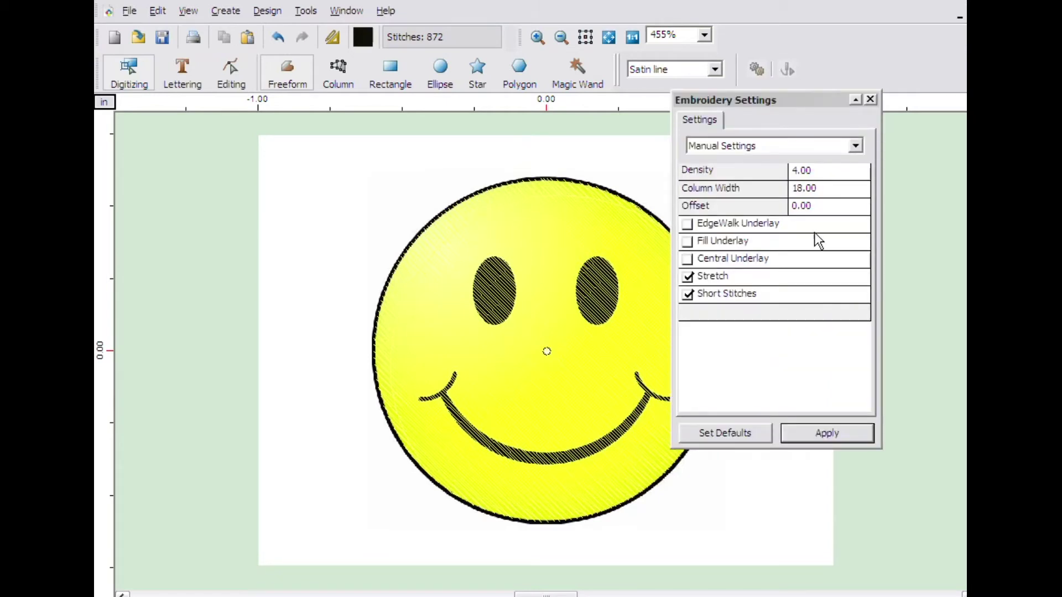
pyautogui.click(813, 189)
pyautogui.write('15')
pyautogui.click(829, 433)
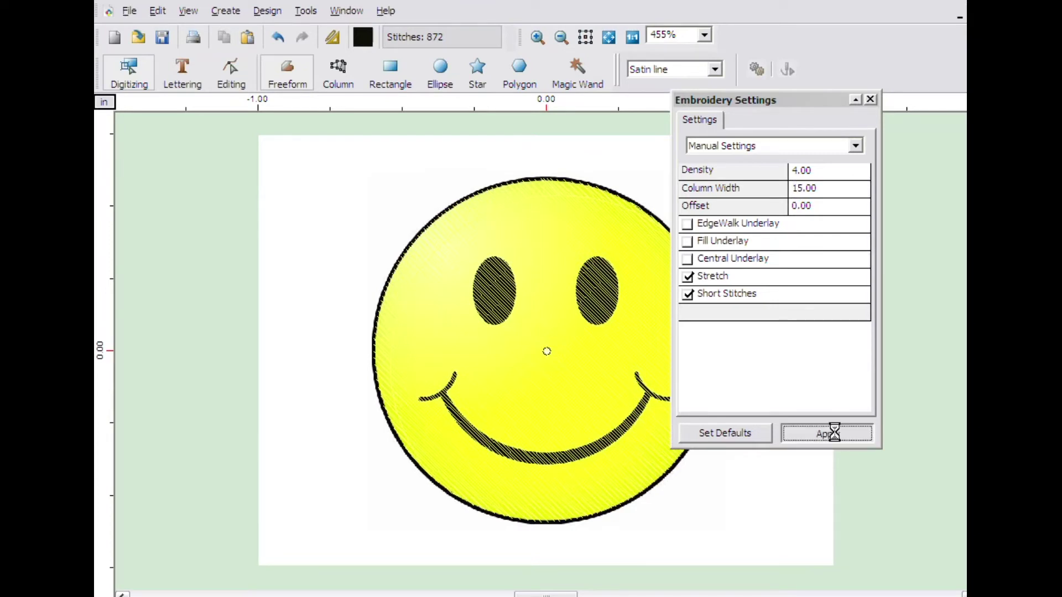
pyautogui.click(871, 100)
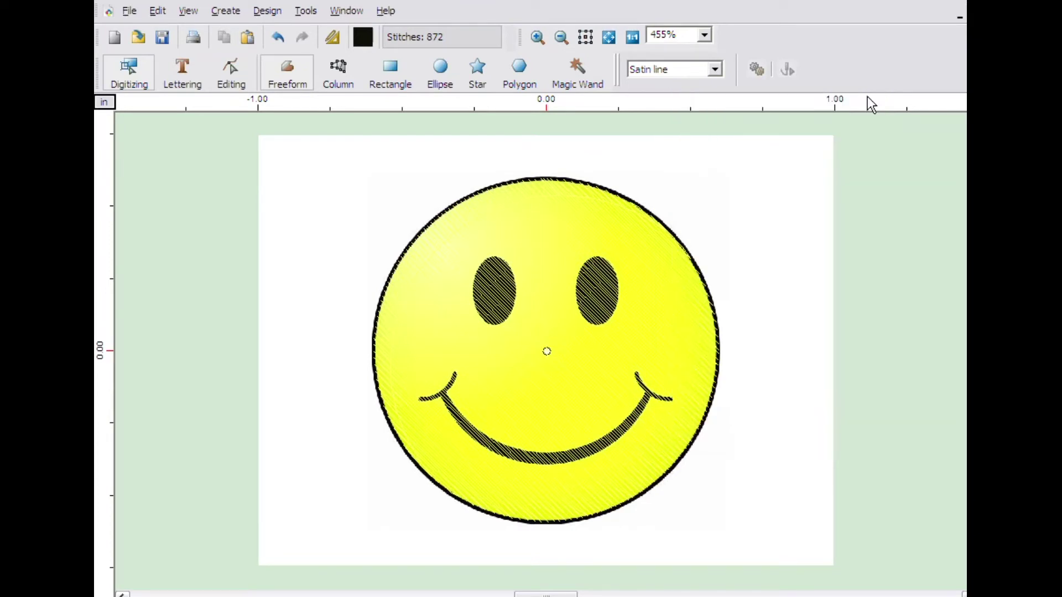
# Step: Outline the face with four points, close the curve, and stitch the black satin border (1370 stitches)
pyautogui.click(547, 181)
pyautogui.click(376, 346)
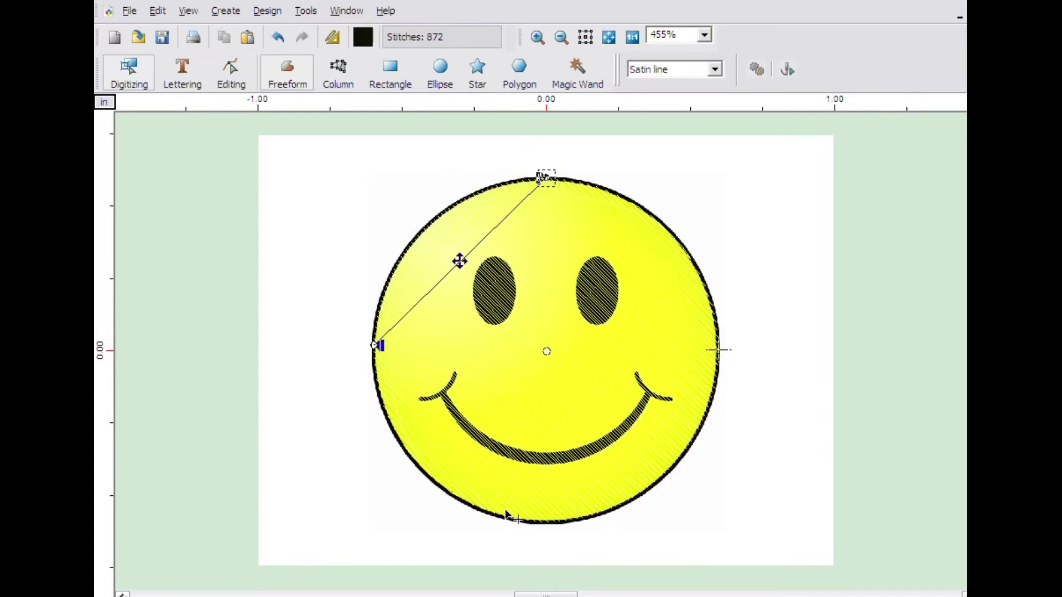
pyautogui.click(547, 525)
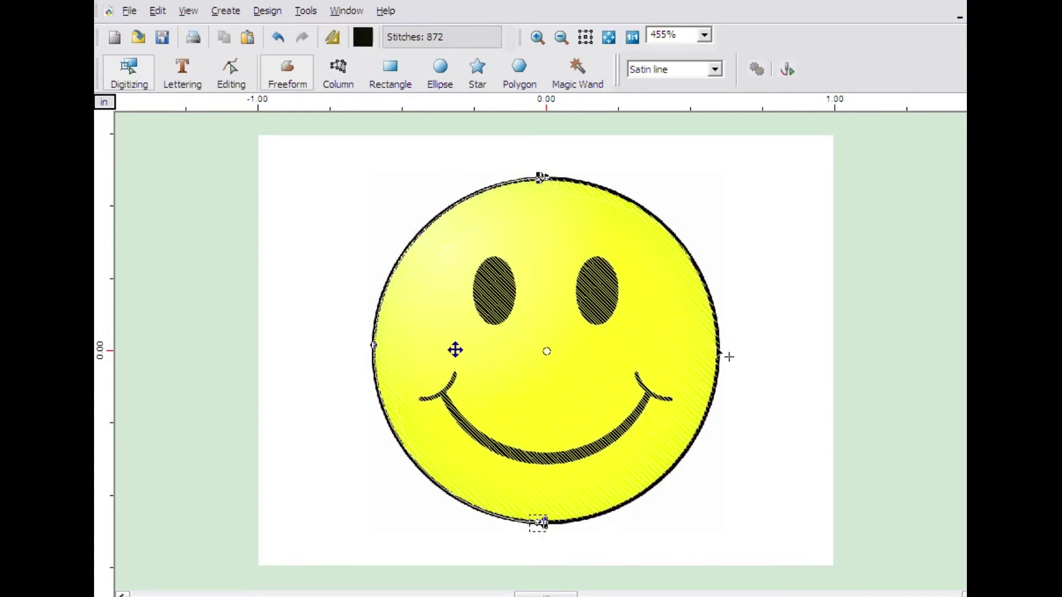
pyautogui.click(718, 350)
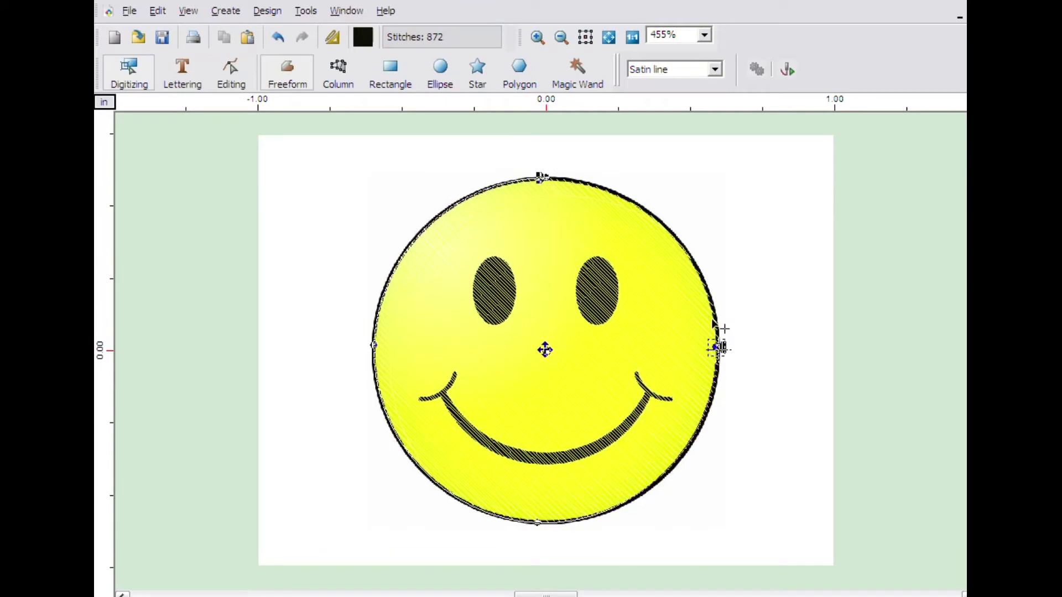
pyautogui.rightClick(713, 281)
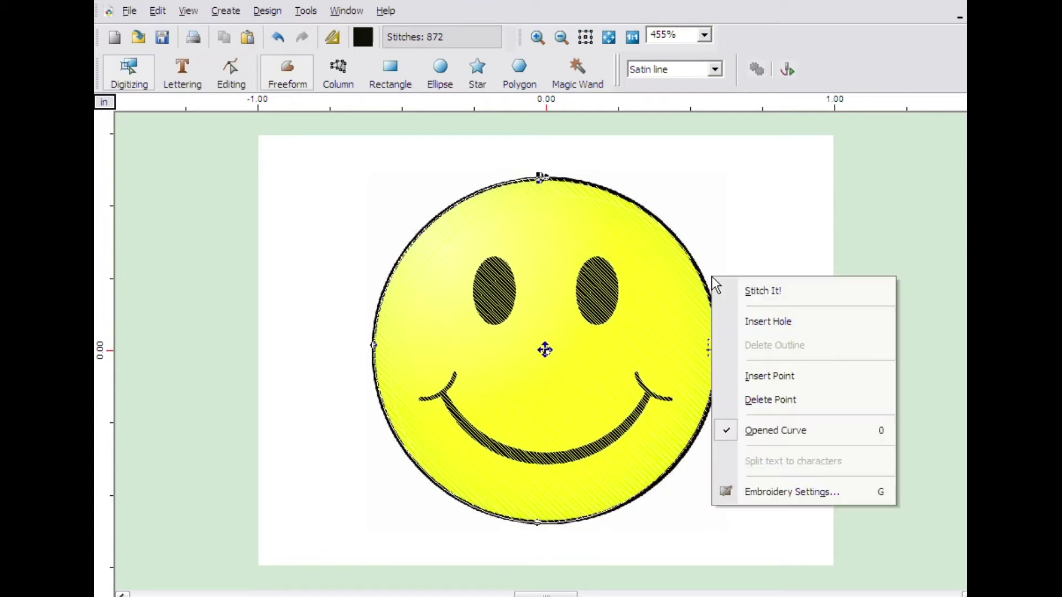
pyautogui.click(771, 436)
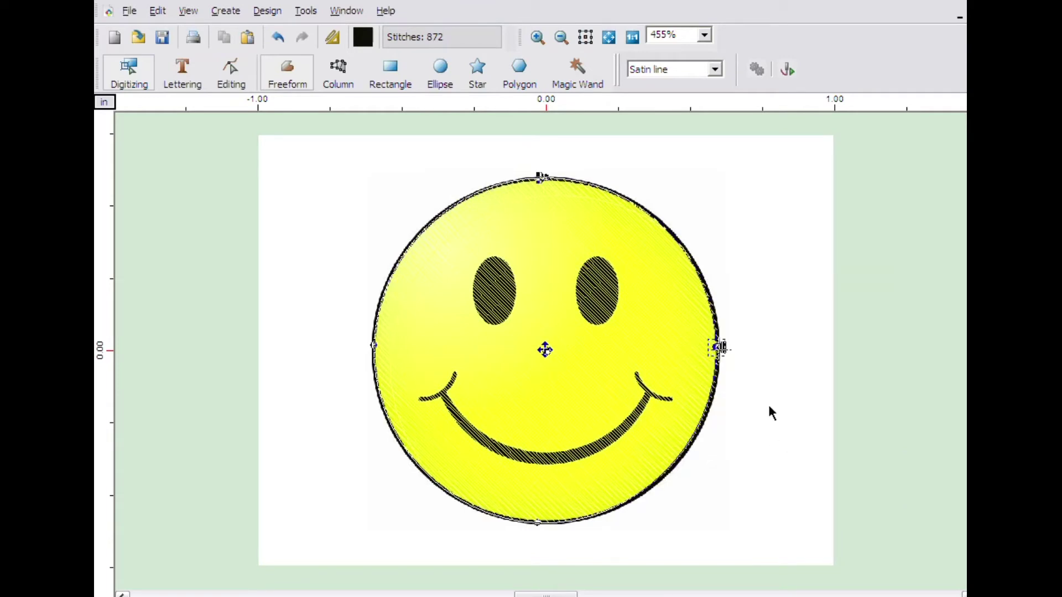
pyautogui.rightClick(755, 339)
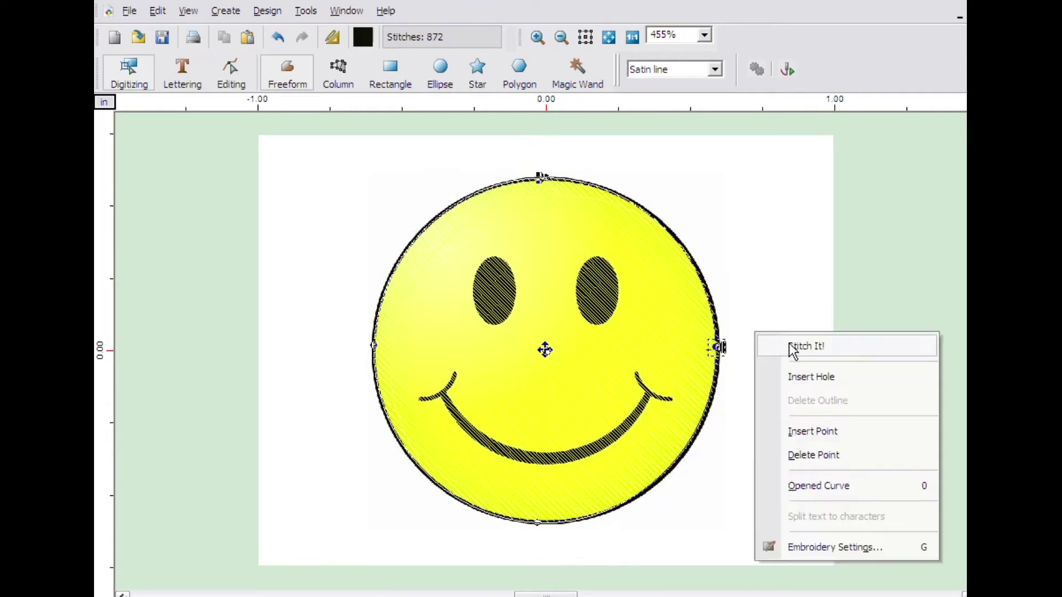
pyautogui.click(789, 347)
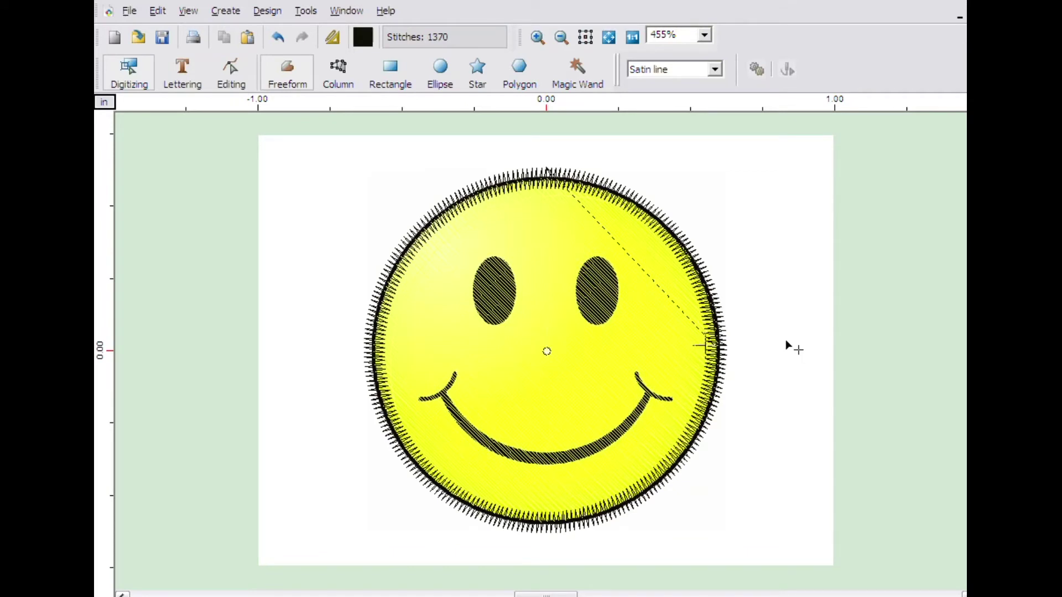
# Step: Zoom into the smile and stitch a three-point black column along its left end, reaching 1409 stitches
pyautogui.click(343, 81)
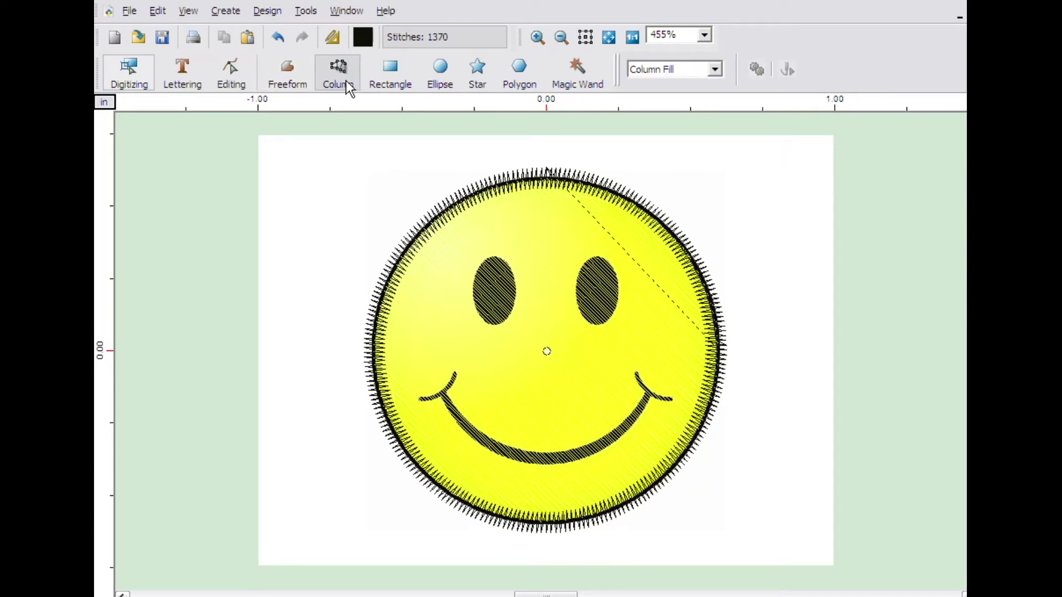
pyautogui.click(532, 41)
pyautogui.moveTo(406, 360); pyautogui.dragTo(690, 479)
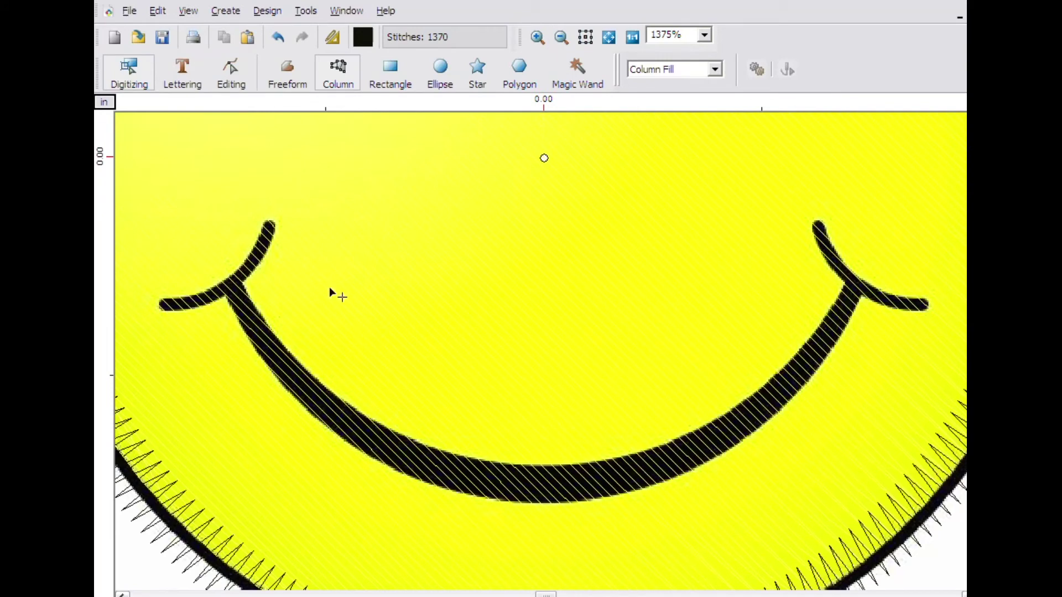
pyautogui.click(275, 229)
pyautogui.click(222, 277)
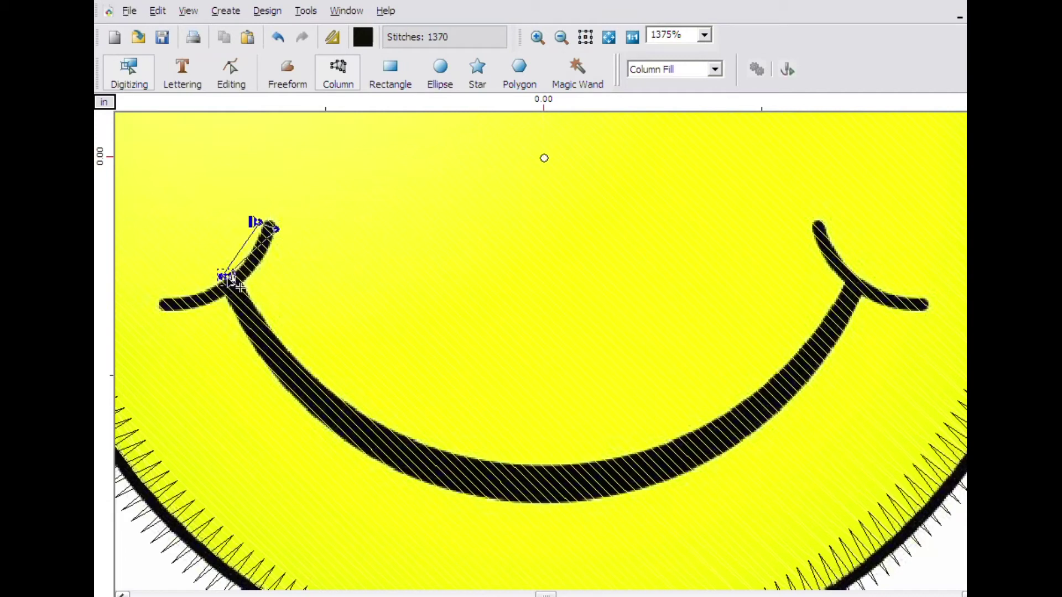
pyautogui.click(163, 305)
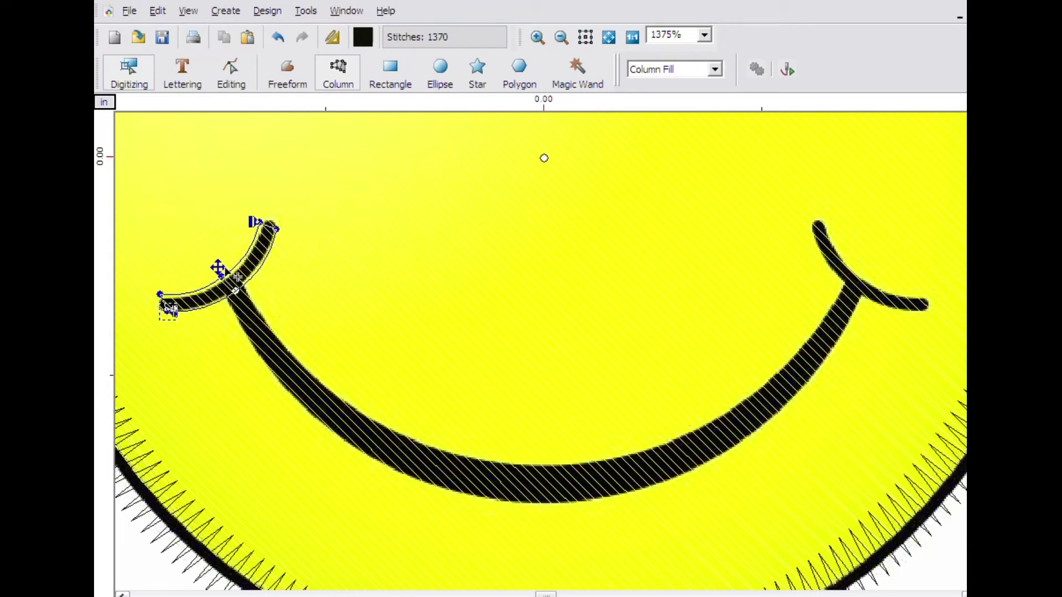
pyautogui.rightClick(279, 247)
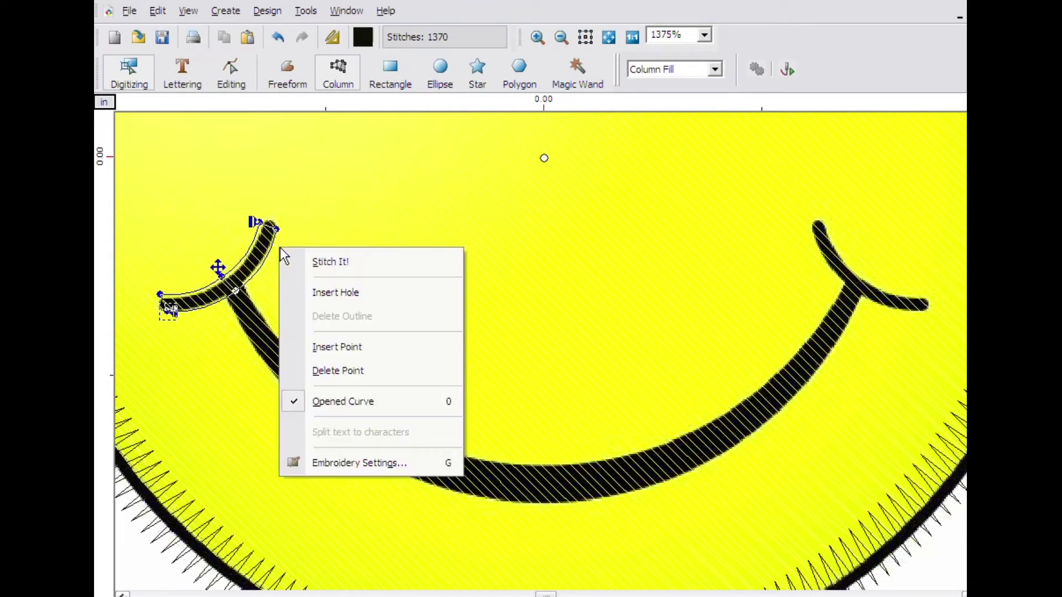
pyautogui.click(309, 261)
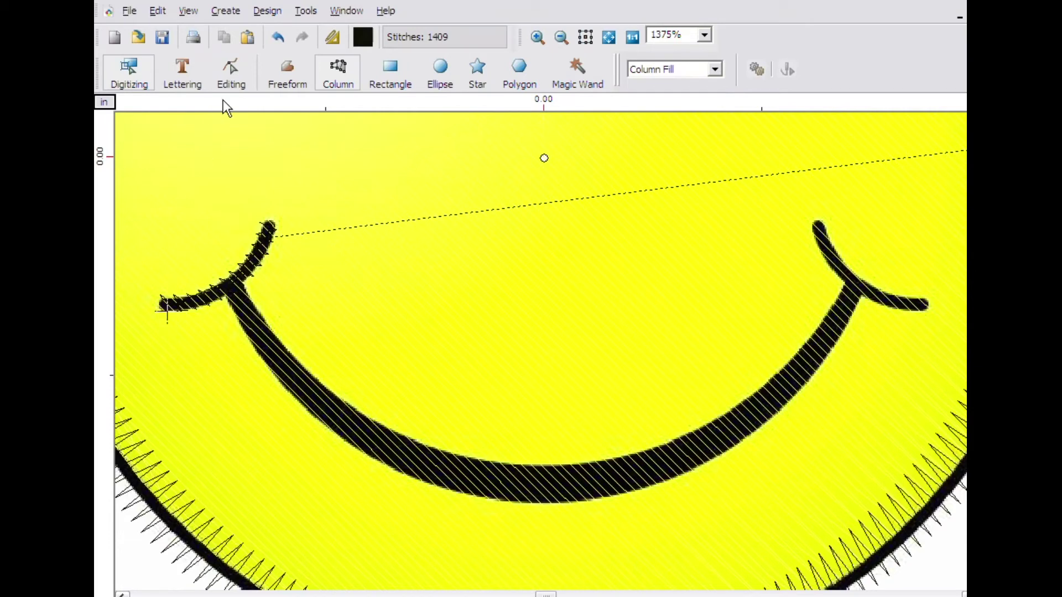
# Step: Show the left smile stroke's entry and exit points, move the exit along the cheek, and restitch (1412 stitches)
pyautogui.click(229, 82)
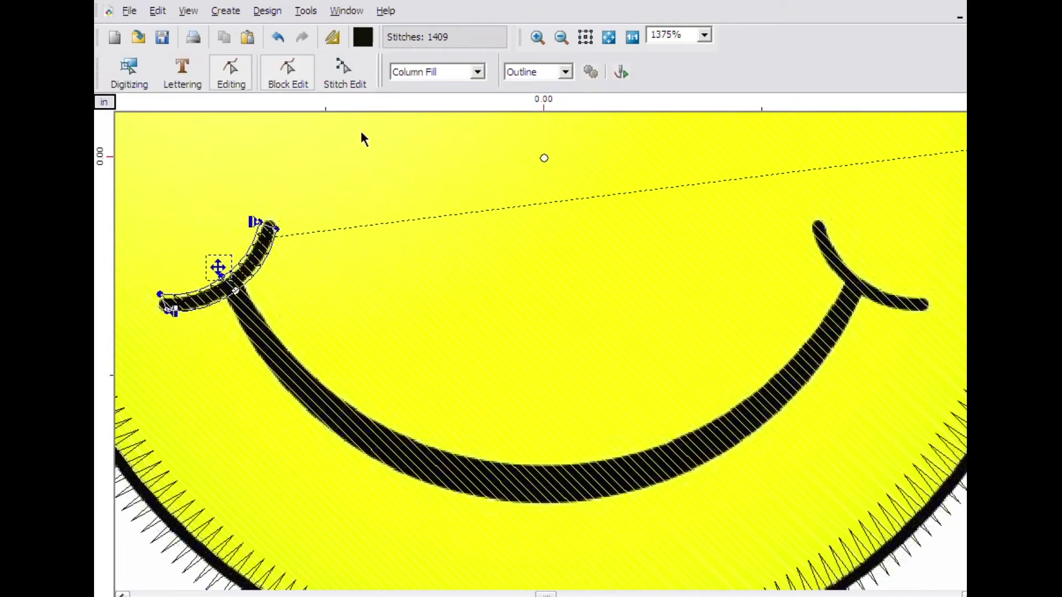
pyautogui.click(557, 75)
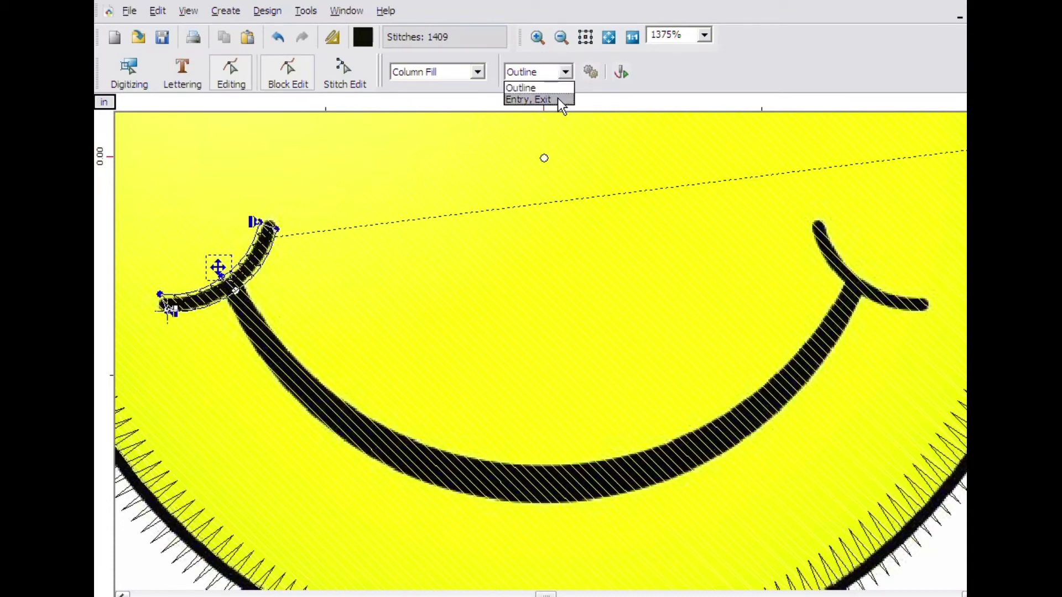
pyautogui.click(557, 98)
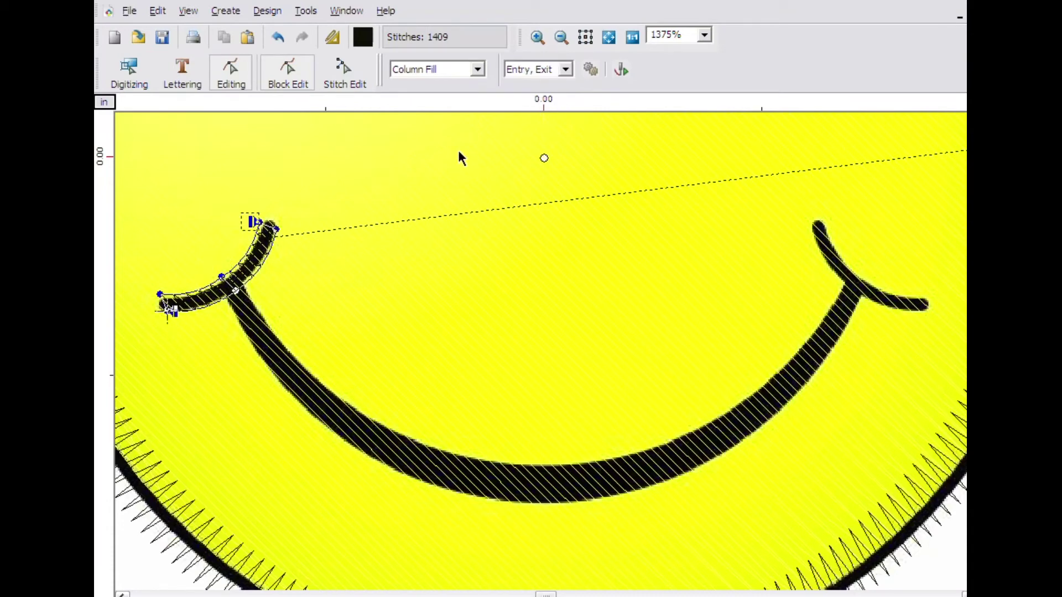
pyautogui.moveTo(170, 309)
pyautogui.mouseDown()
pyautogui.moveTo(175, 325)
pyautogui.moveTo(239, 294)
pyautogui.mouseUp()
pyautogui.rightClick(329, 245)
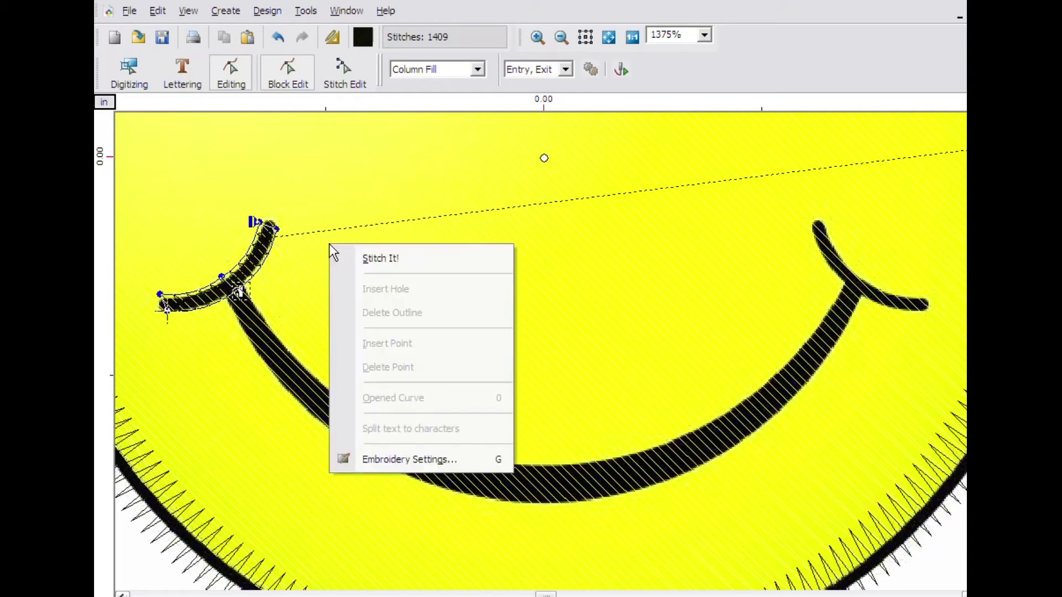
pyautogui.click(372, 257)
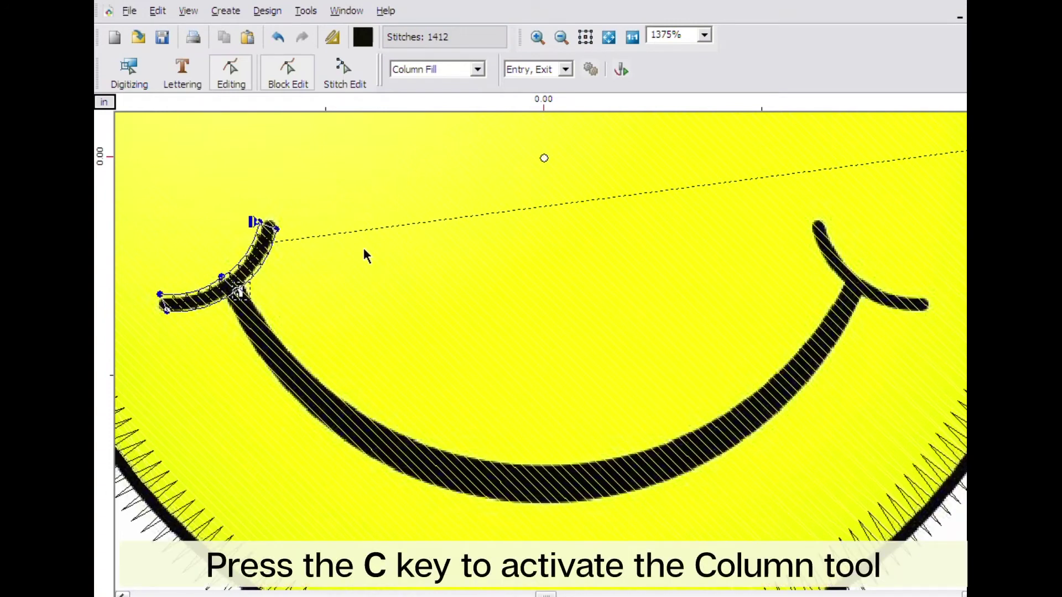
# Step: Digitize the main mouth arc as a column with paired points from left to right and stitch it (1545 stitches)
pyautogui.click(129, 80)
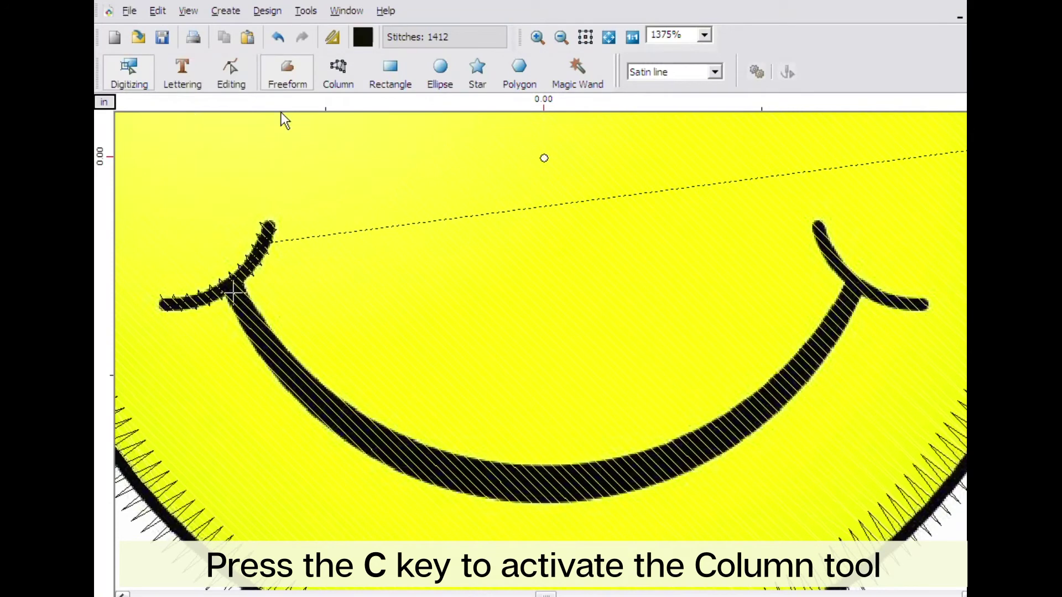
pyautogui.click(343, 84)
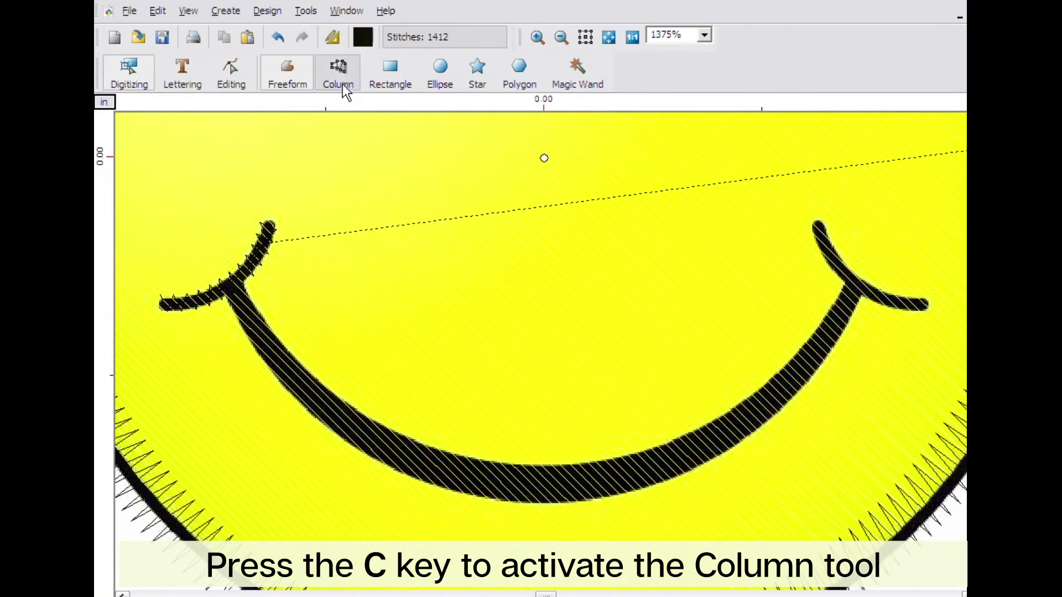
pyautogui.click(219, 300)
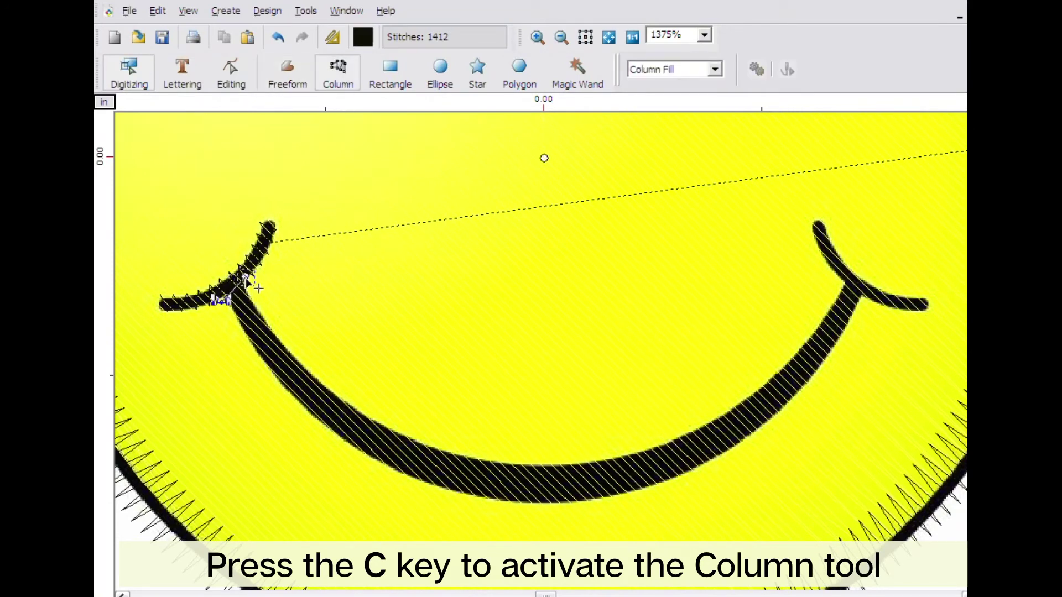
pyautogui.click(248, 281)
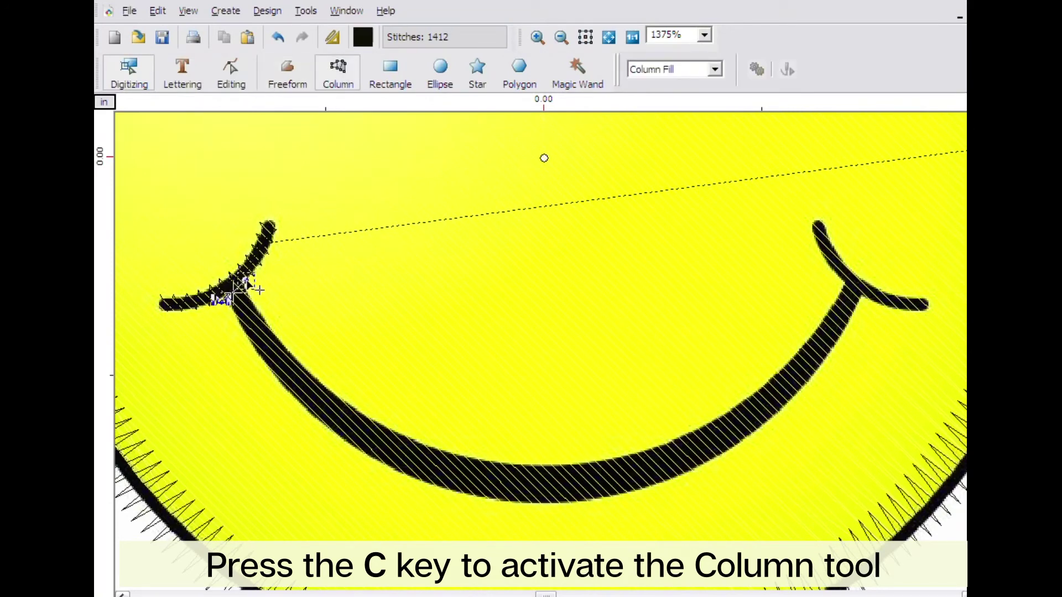
pyautogui.click(543, 459)
pyautogui.click(546, 486)
pyautogui.click(543, 508)
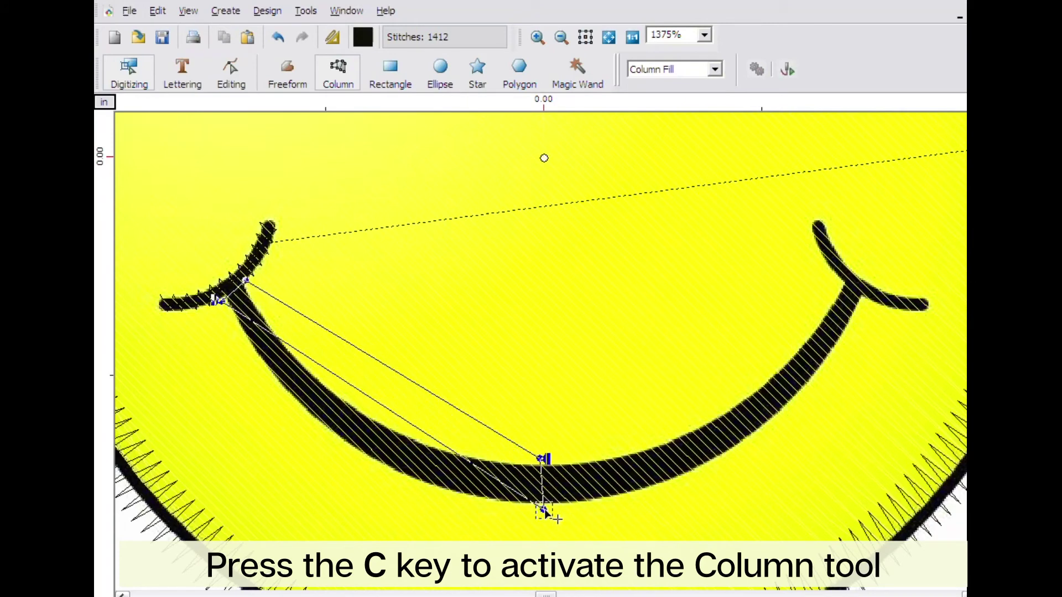
pyautogui.click(841, 287)
pyautogui.click(863, 303)
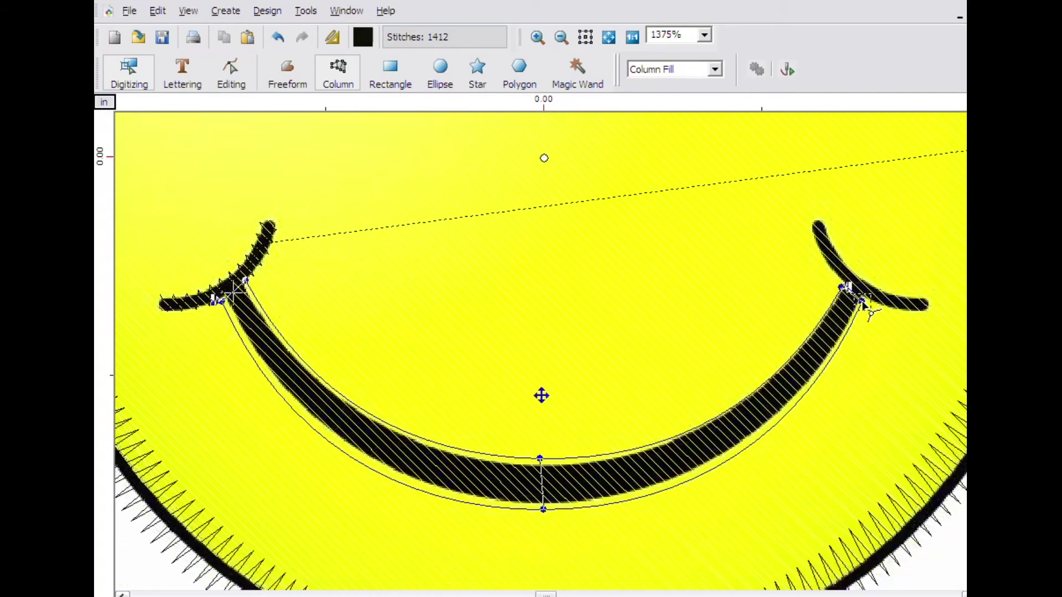
pyautogui.rightClick(866, 308)
pyautogui.click(858, 317)
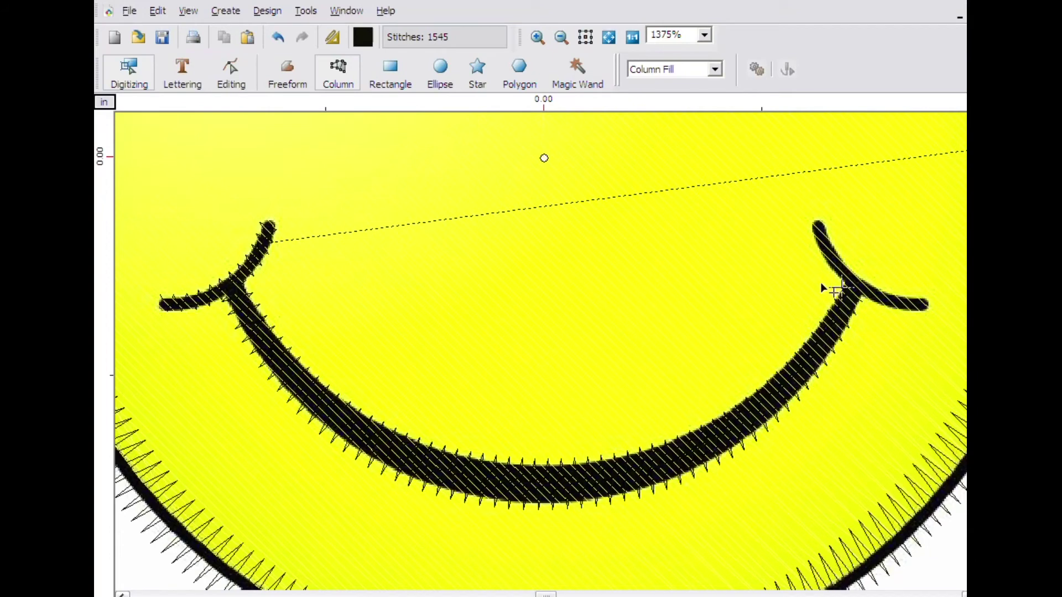
pyautogui.click(818, 221)
# Step: Stitch the right cheek curve as a satin column from its lower end to the outer tip
pyautogui.click(866, 275)
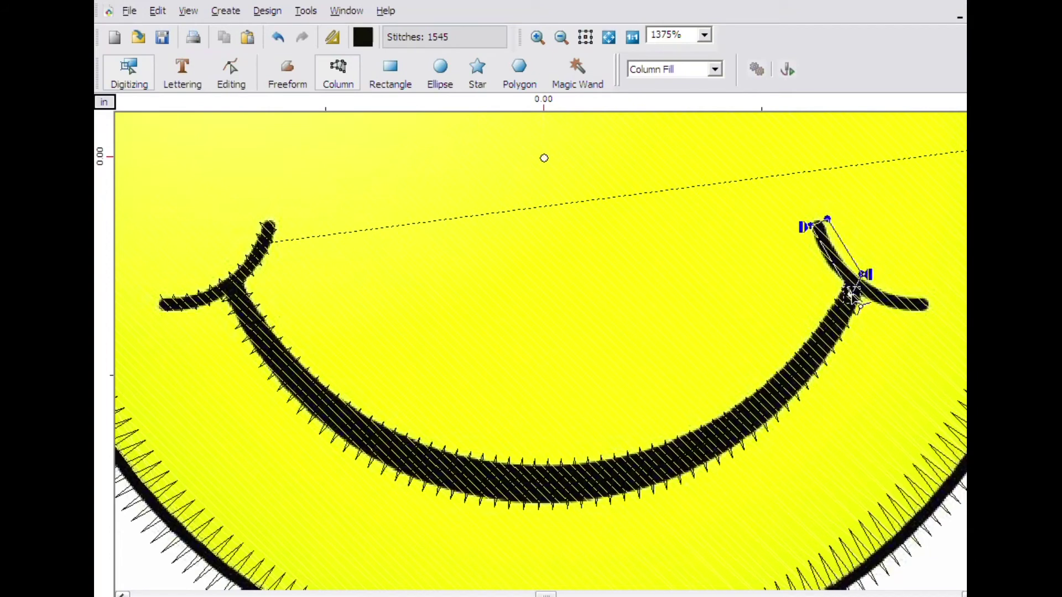
pyautogui.click(928, 295)
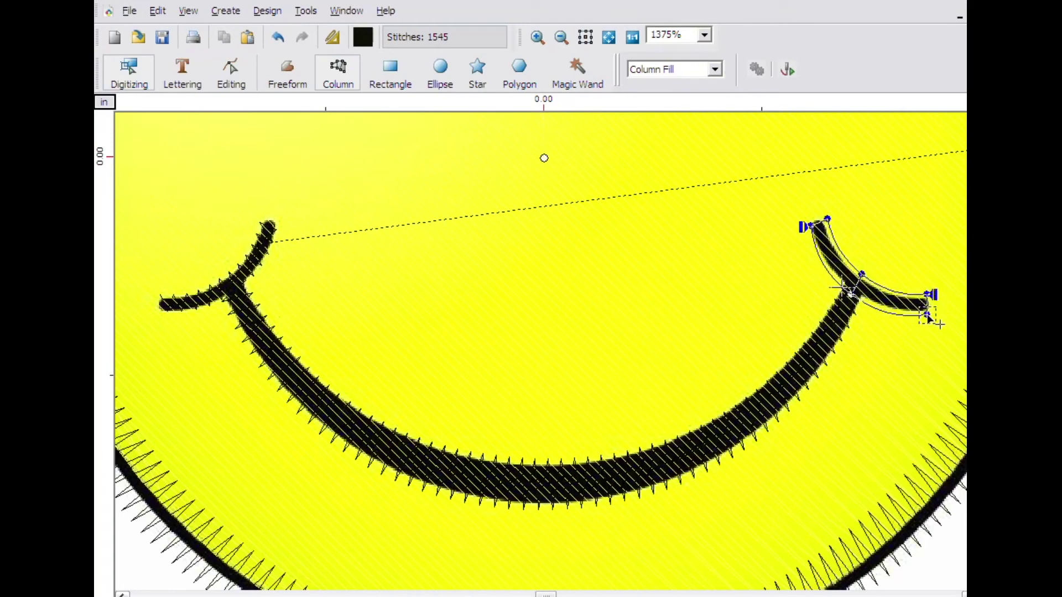
pyautogui.rightClick(894, 273)
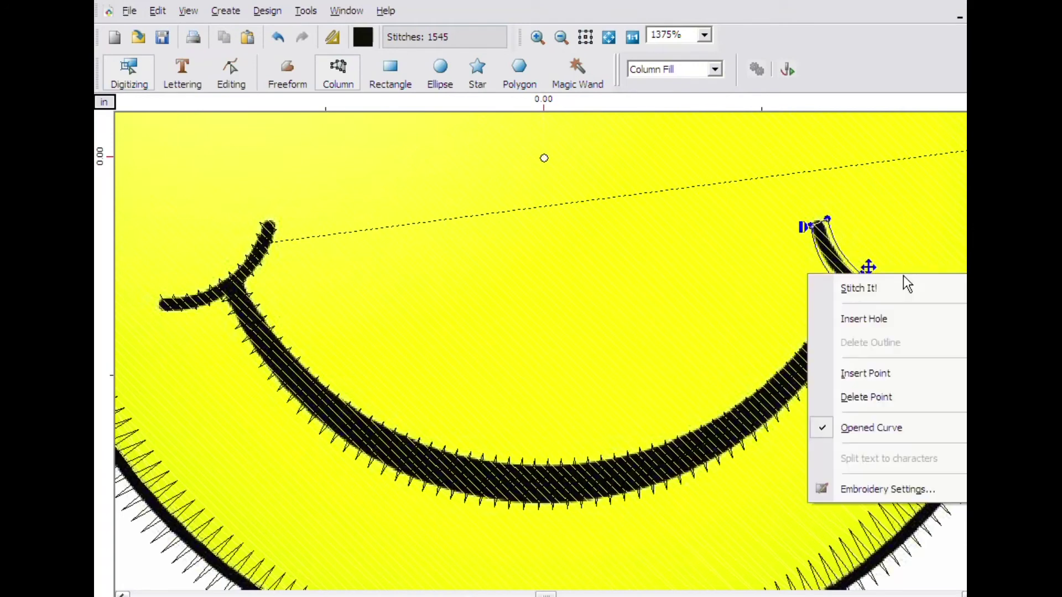
pyautogui.click(894, 287)
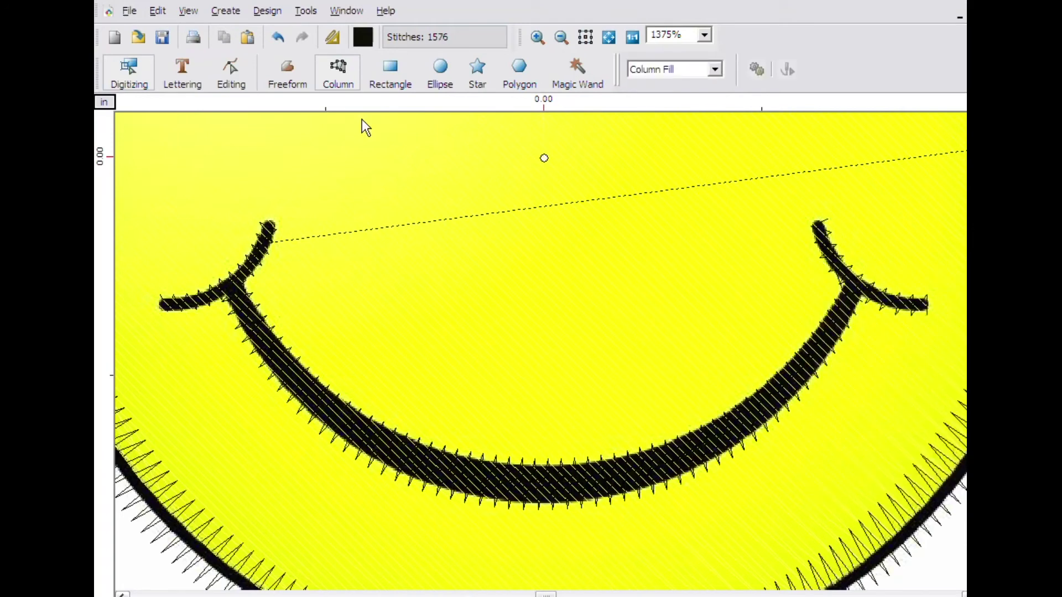
# Step: Move the right cheek column's entry point to its lower end and restitch it, reaching 1573 stitches
pyautogui.click(236, 81)
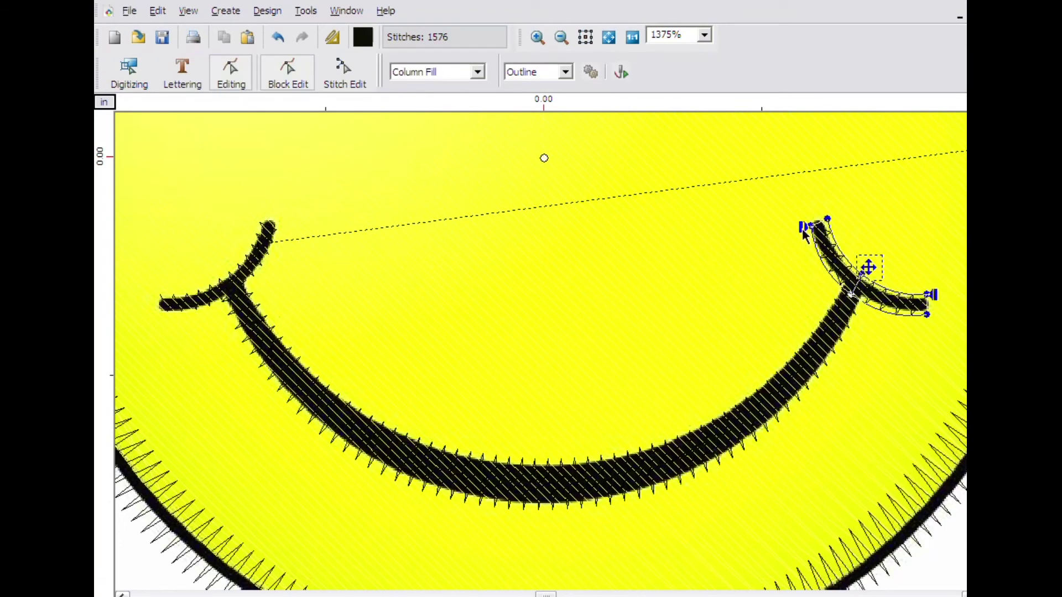
pyautogui.moveTo(805, 229)
pyautogui.mouseDown()
pyautogui.moveTo(807, 273)
pyautogui.moveTo(859, 307)
pyautogui.mouseUp()
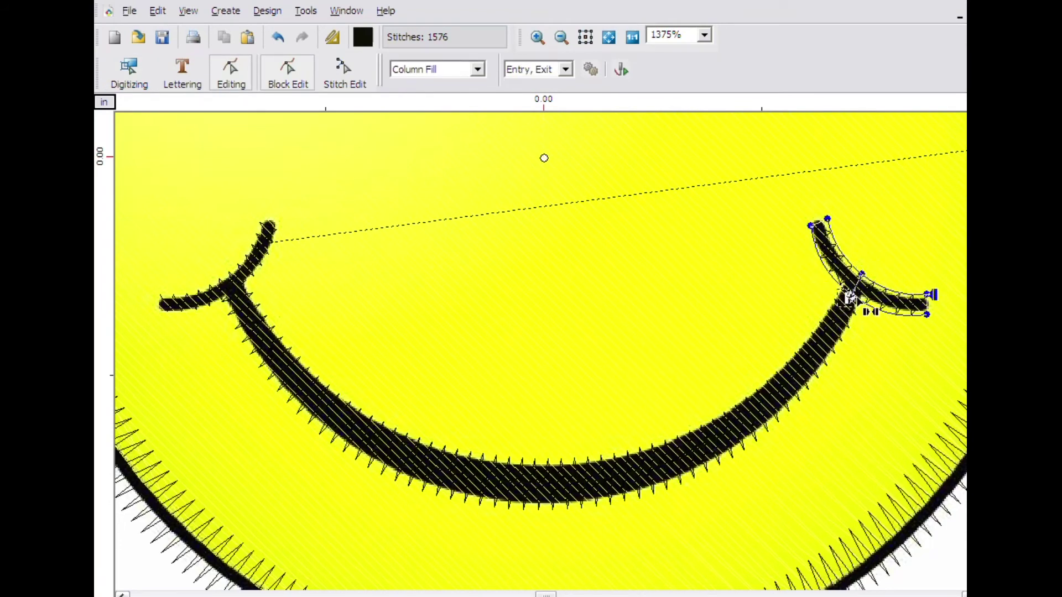
pyautogui.rightClick(847, 231)
pyautogui.click(859, 245)
pyautogui.click(116, 76)
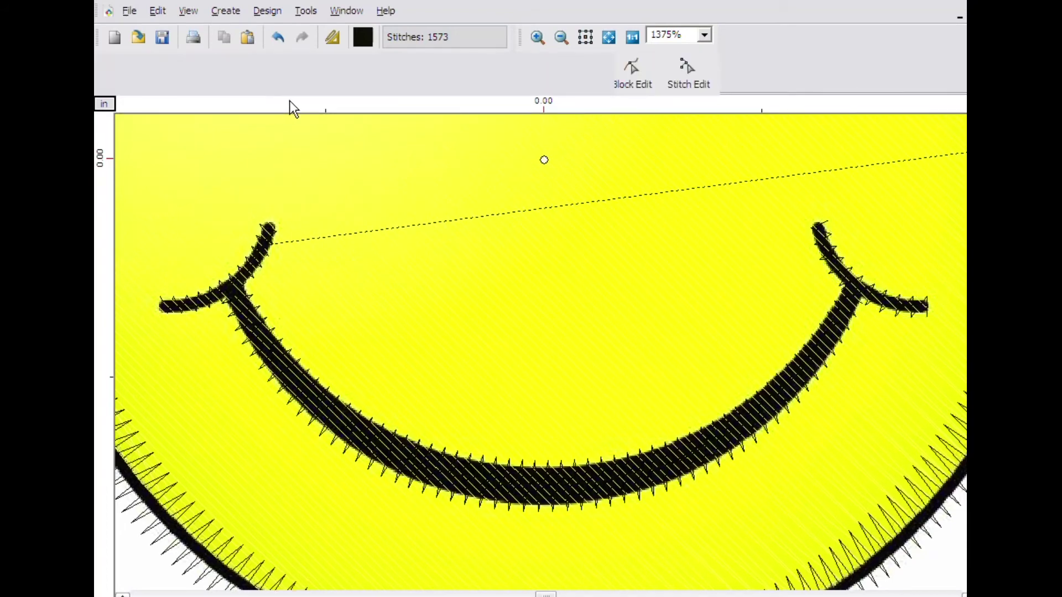
pyautogui.click(335, 83)
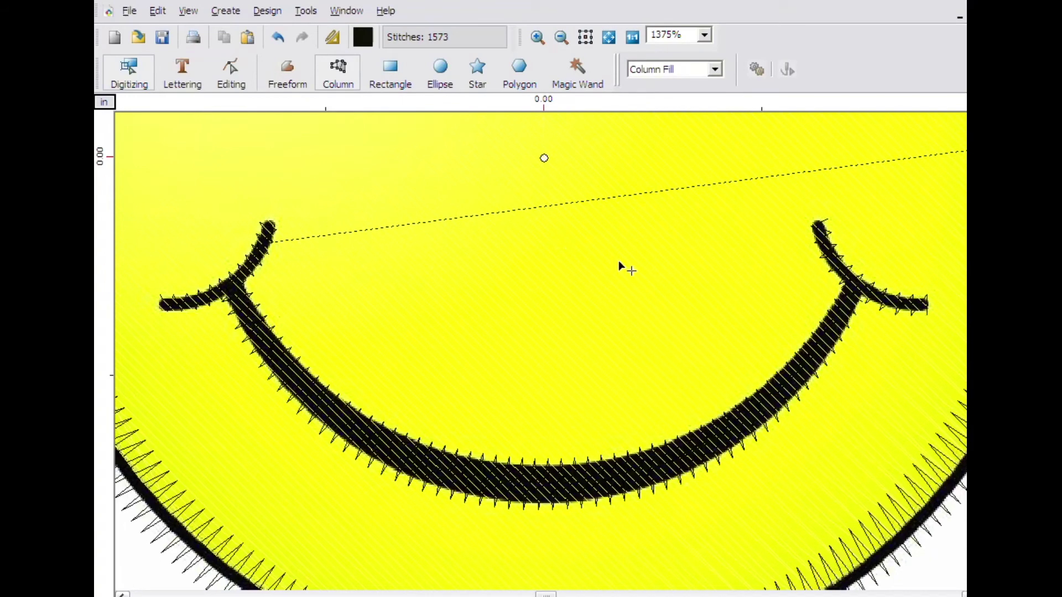
pyautogui.scroll(5, 913, 360)
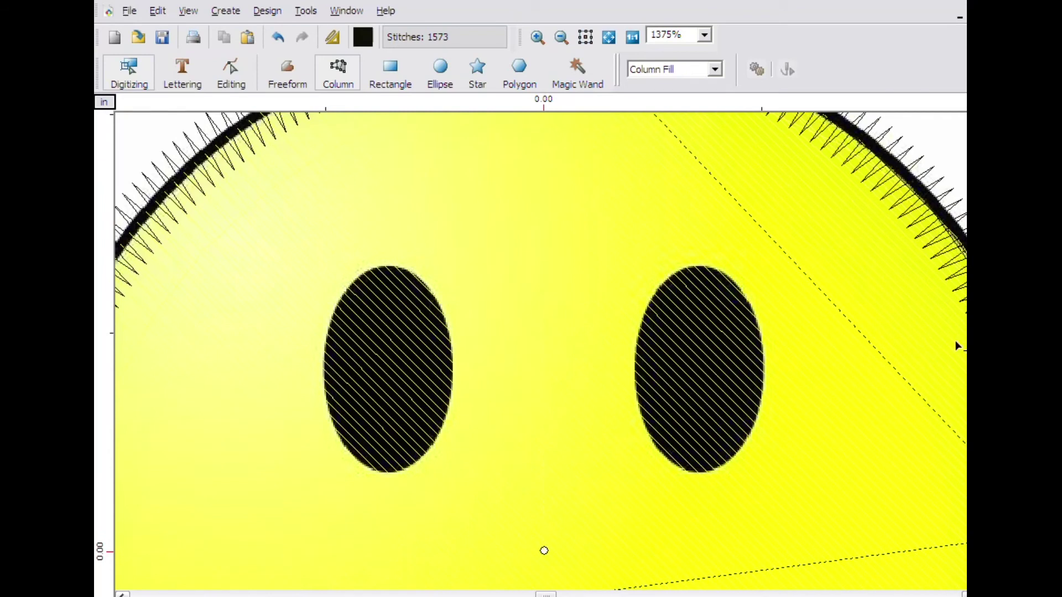
# Step: Stitch a black column over the left eye using five points from top to bottom, reaching 1612 stitches
pyautogui.click(378, 268)
pyautogui.click(321, 359)
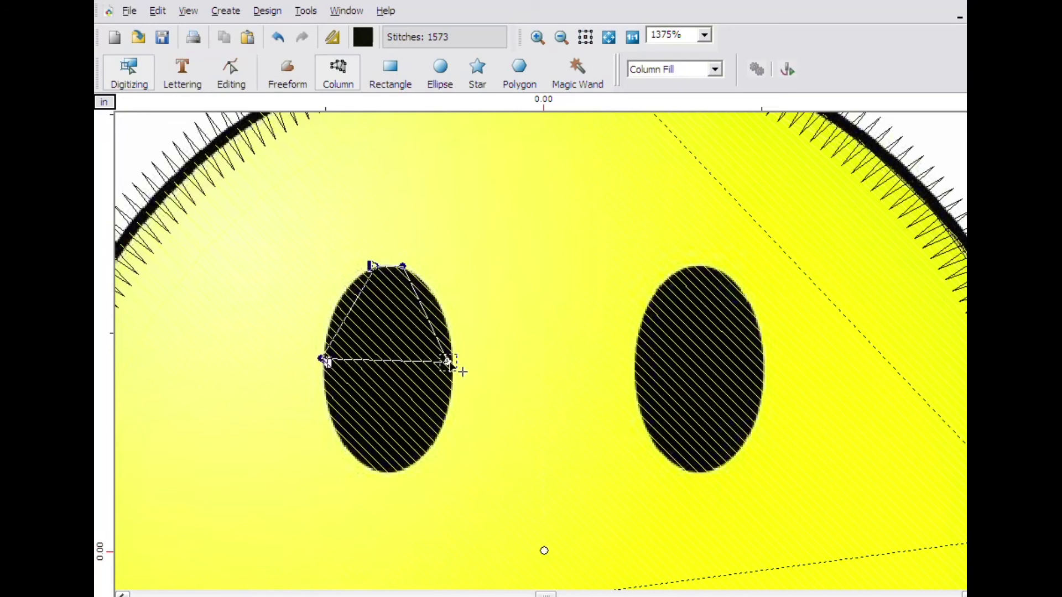
pyautogui.click(456, 362)
pyautogui.click(401, 466)
pyautogui.click(372, 468)
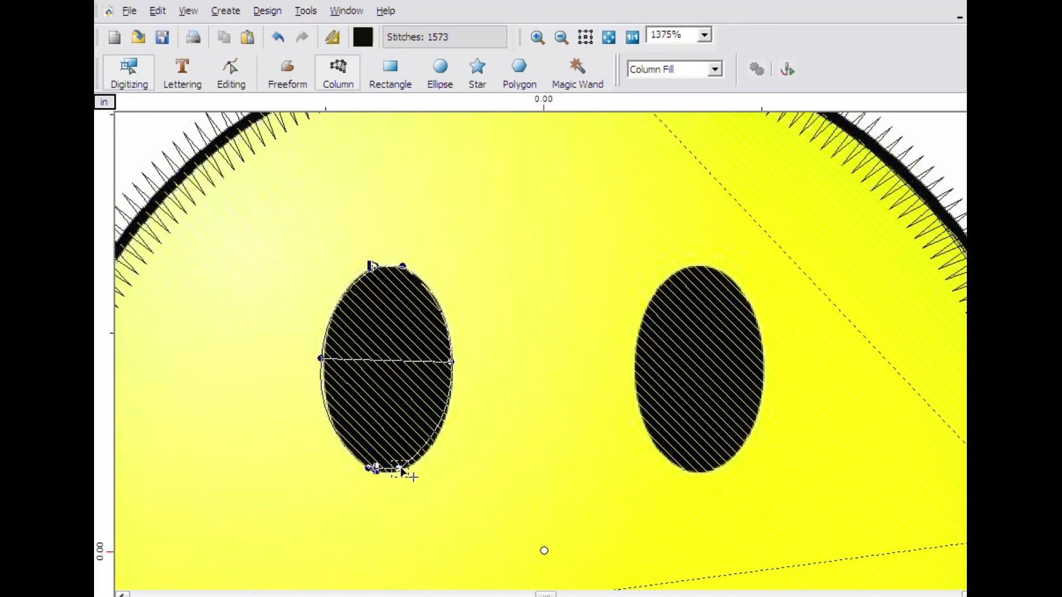
pyautogui.rightClick(422, 373)
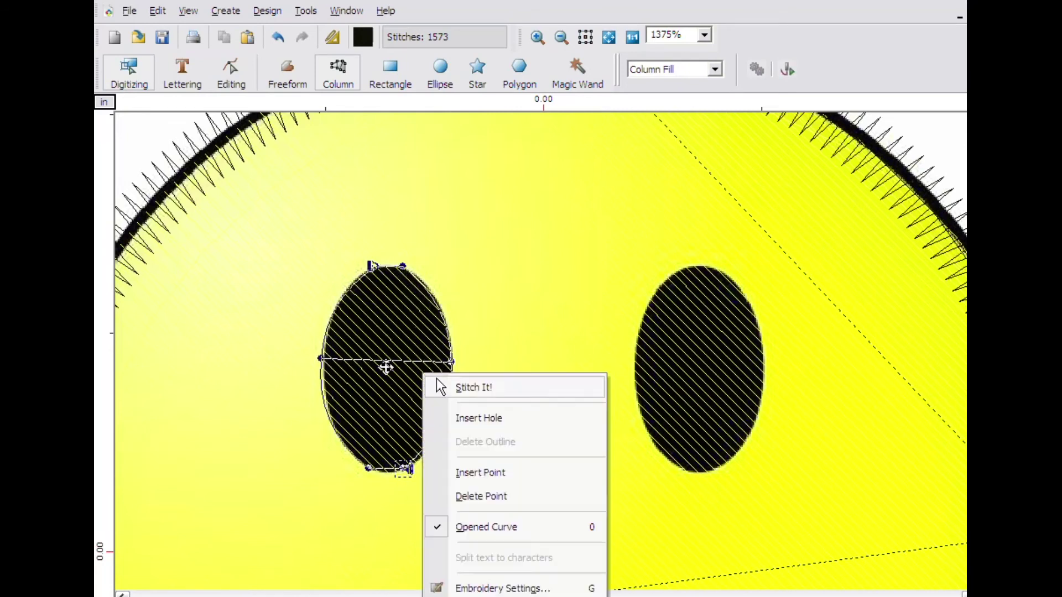
pyautogui.click(459, 387)
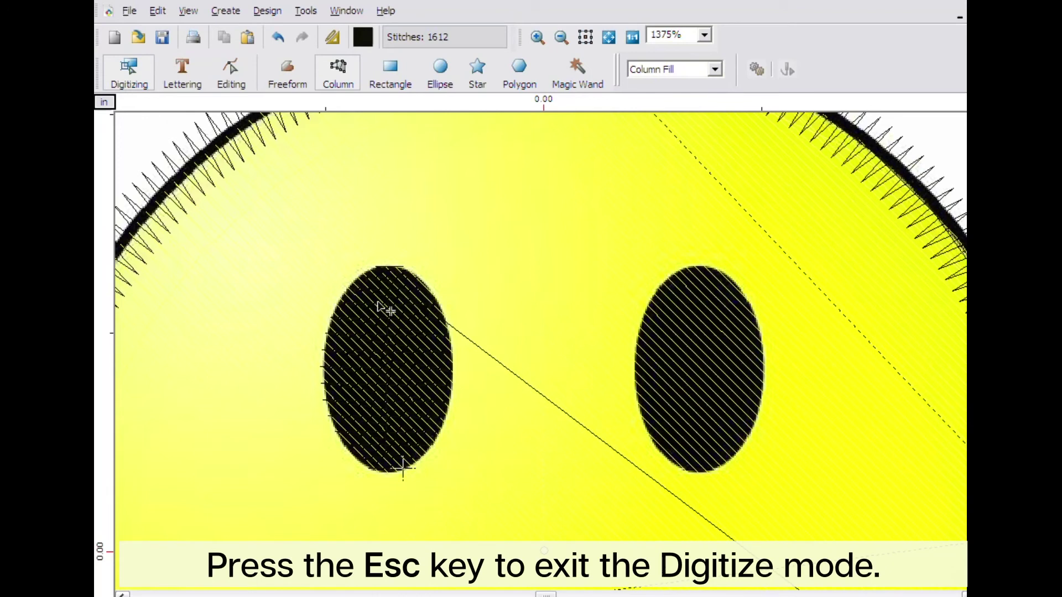
pyautogui.press('Escape')
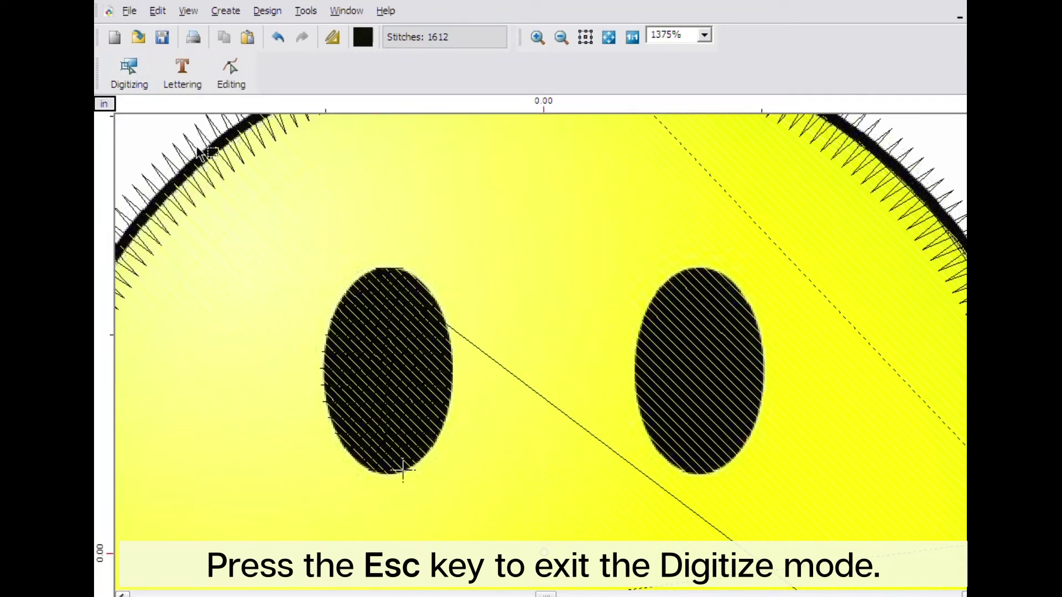
# Step: Show the Object List and select the left eye object
pyautogui.click(308, 12)
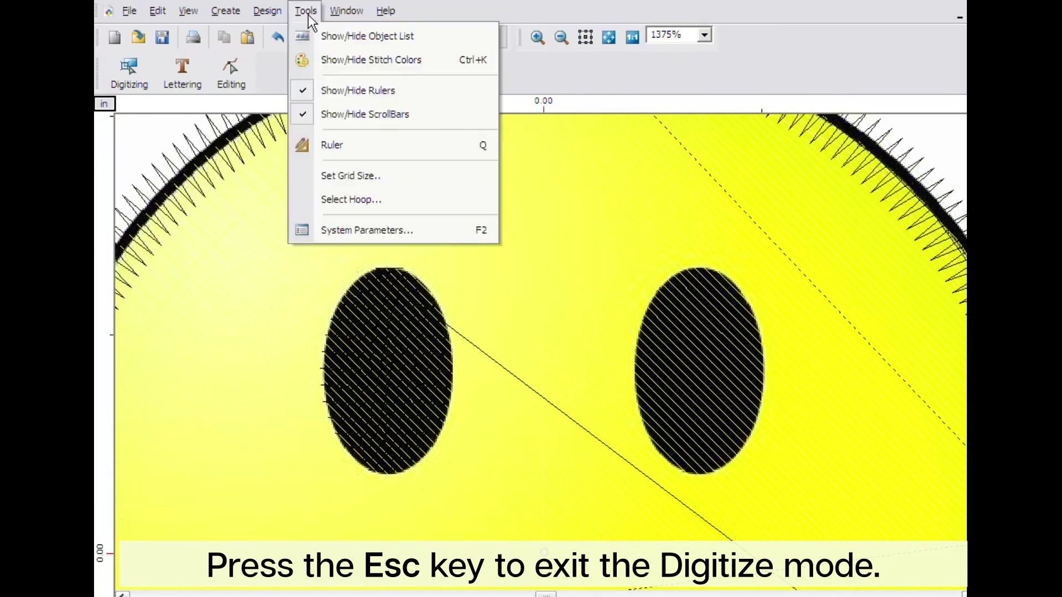
pyautogui.click(332, 35)
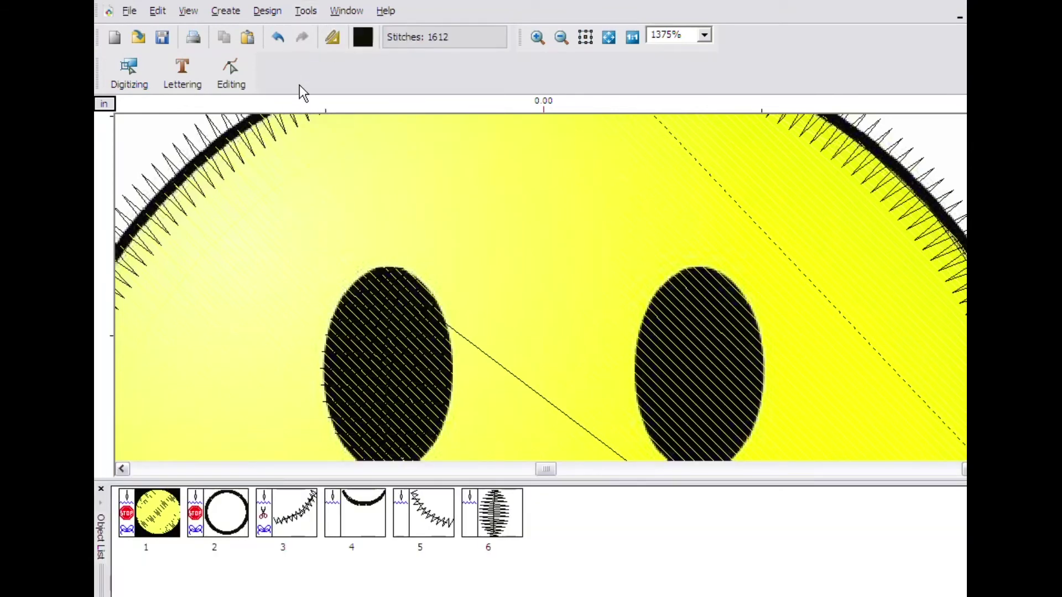
pyautogui.click(493, 528)
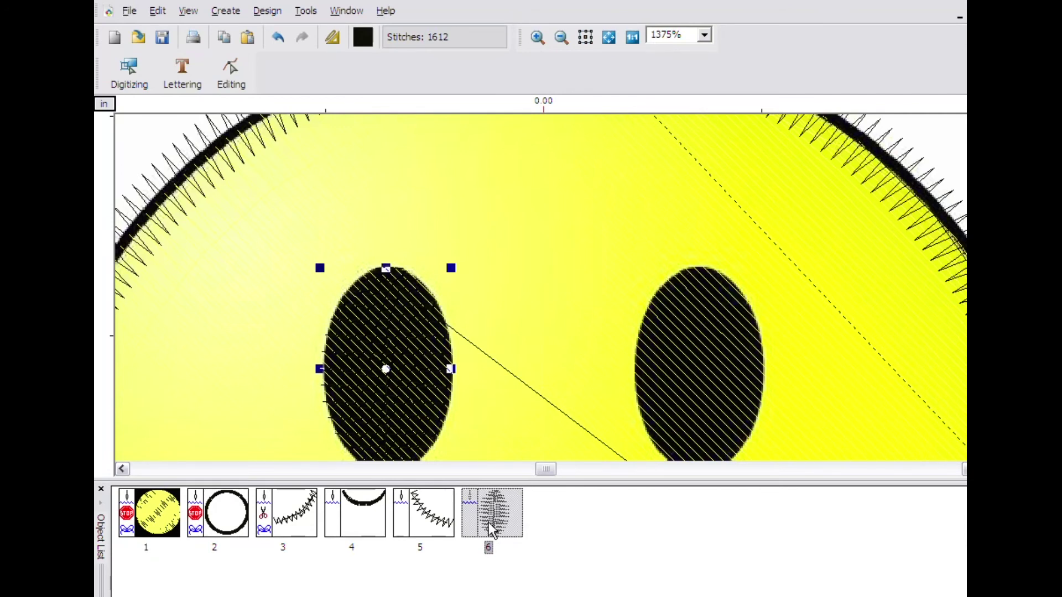
# Step: Copy and paste the left eye, place it over the right eye, and apply it (1649 stitches)
pyautogui.rightClick(409, 365)
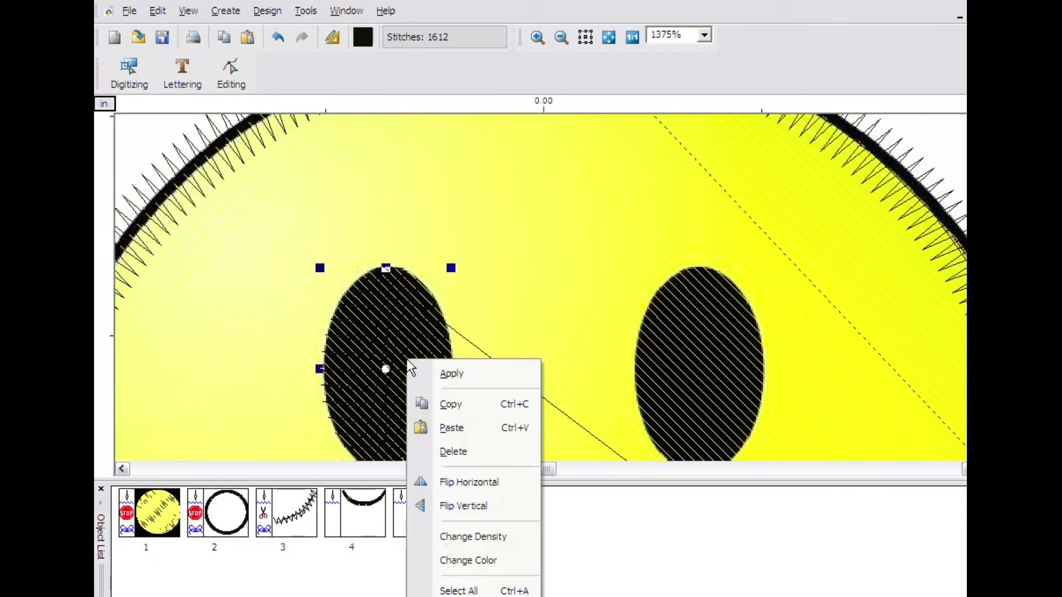
pyautogui.click(470, 405)
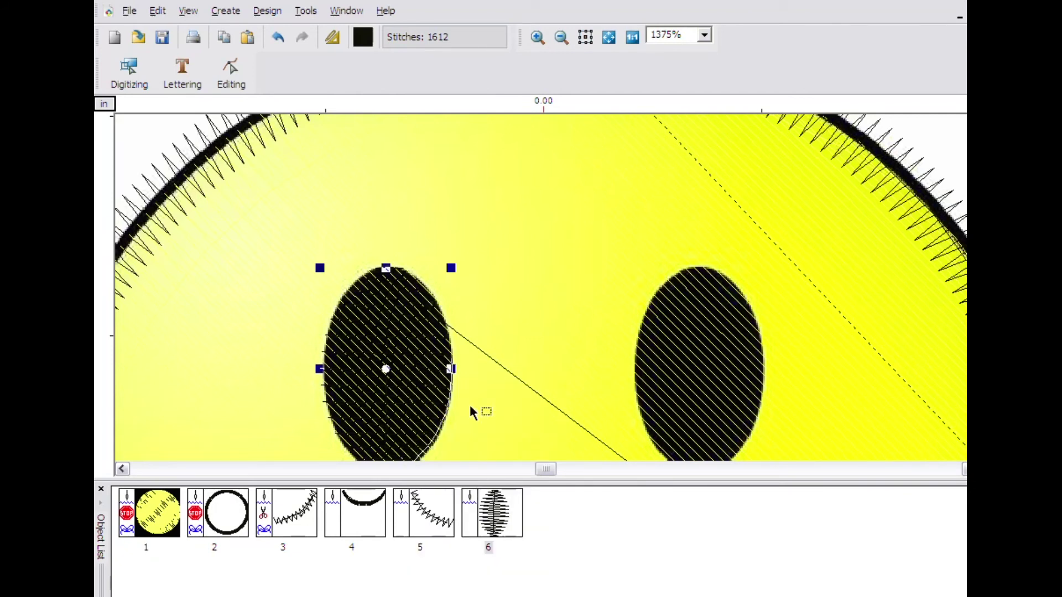
pyautogui.rightClick(471, 412)
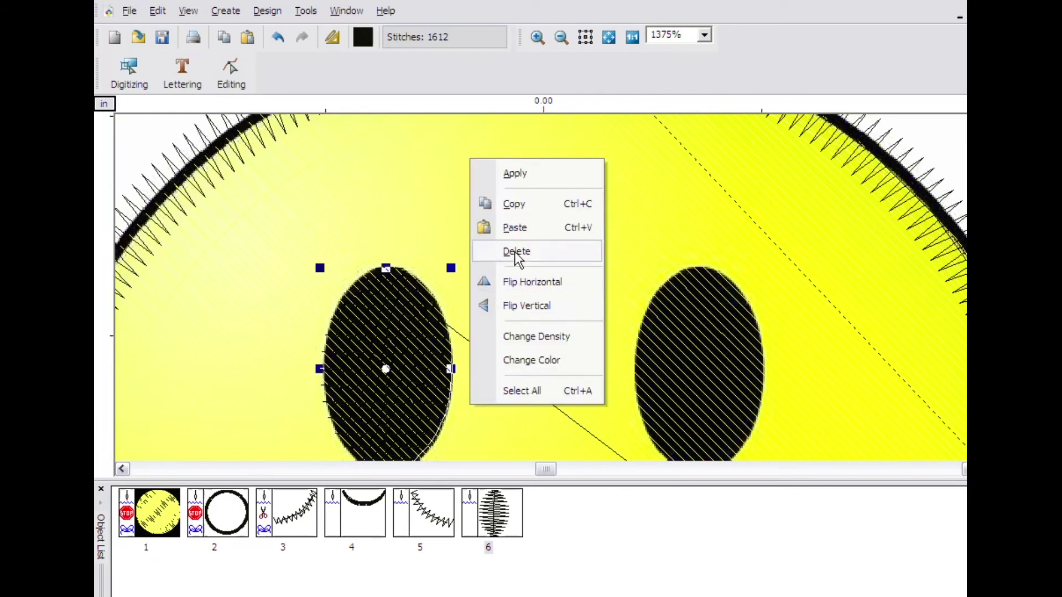
pyautogui.click(518, 229)
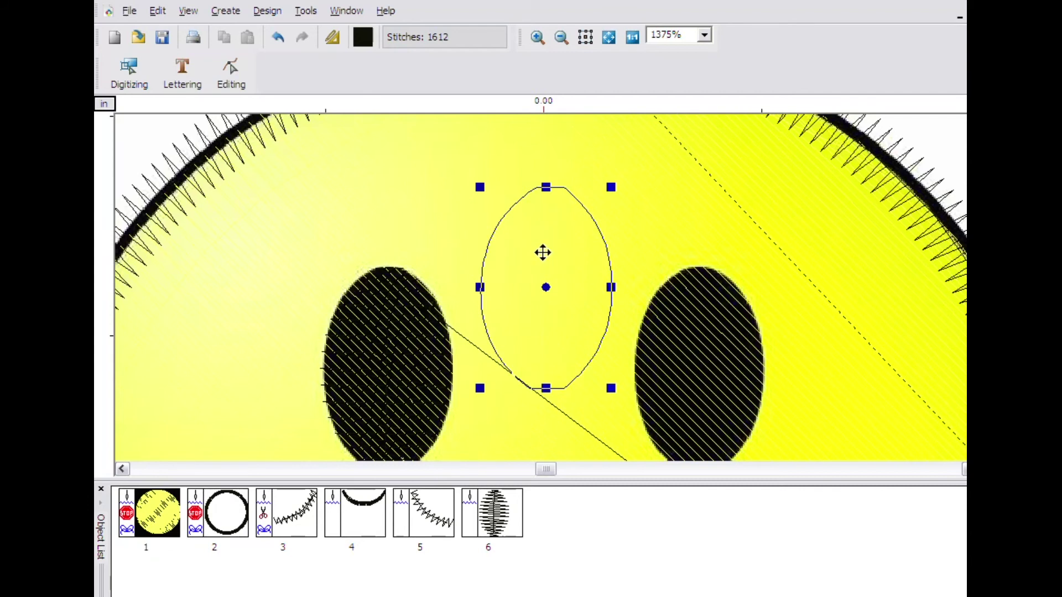
pyautogui.moveTo(545, 263); pyautogui.dragTo(696, 347)
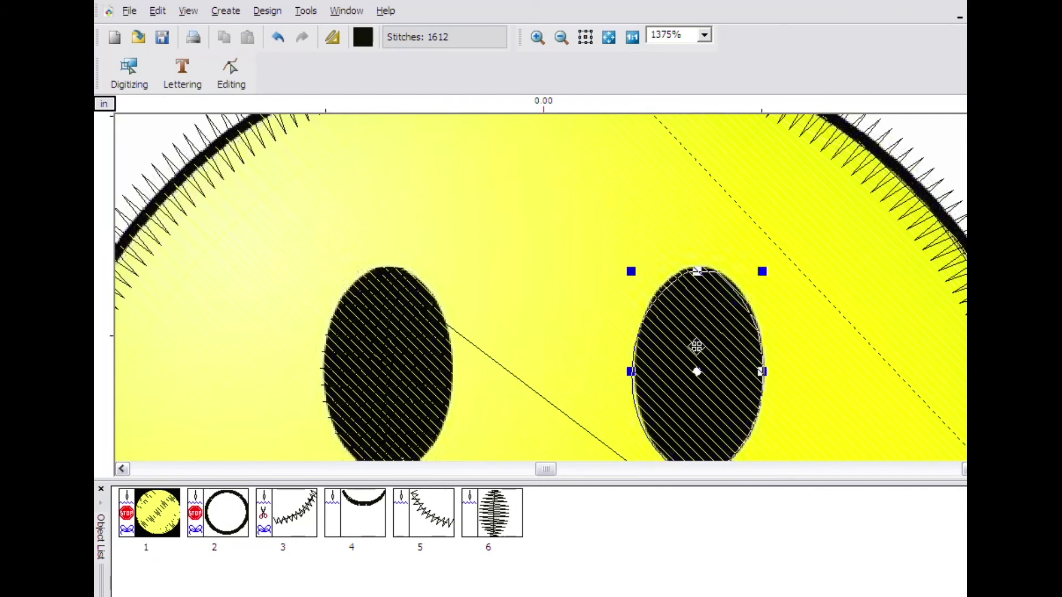
pyautogui.rightClick(696, 348)
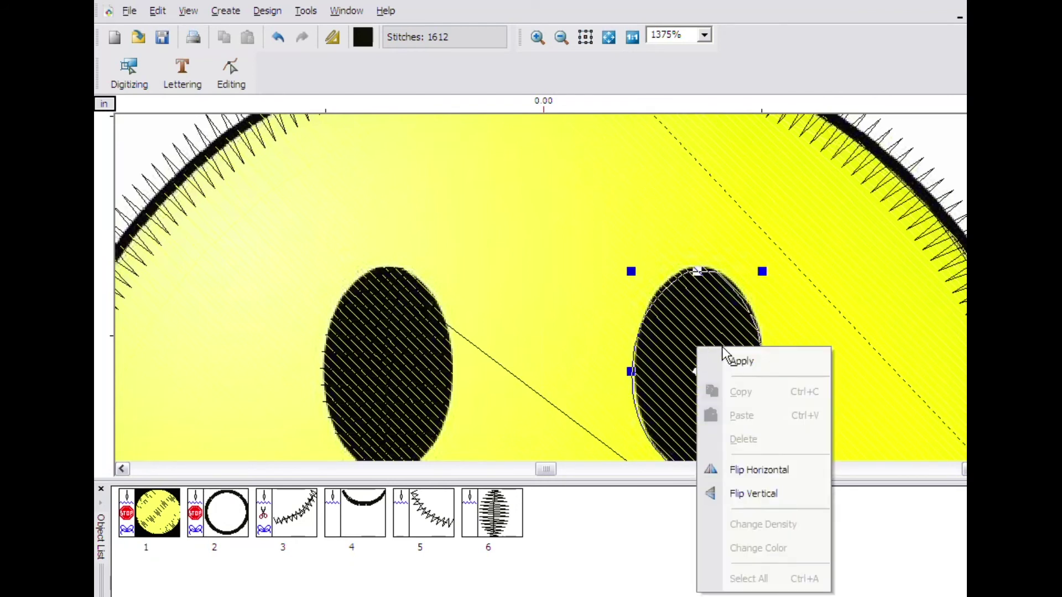
pyautogui.click(725, 368)
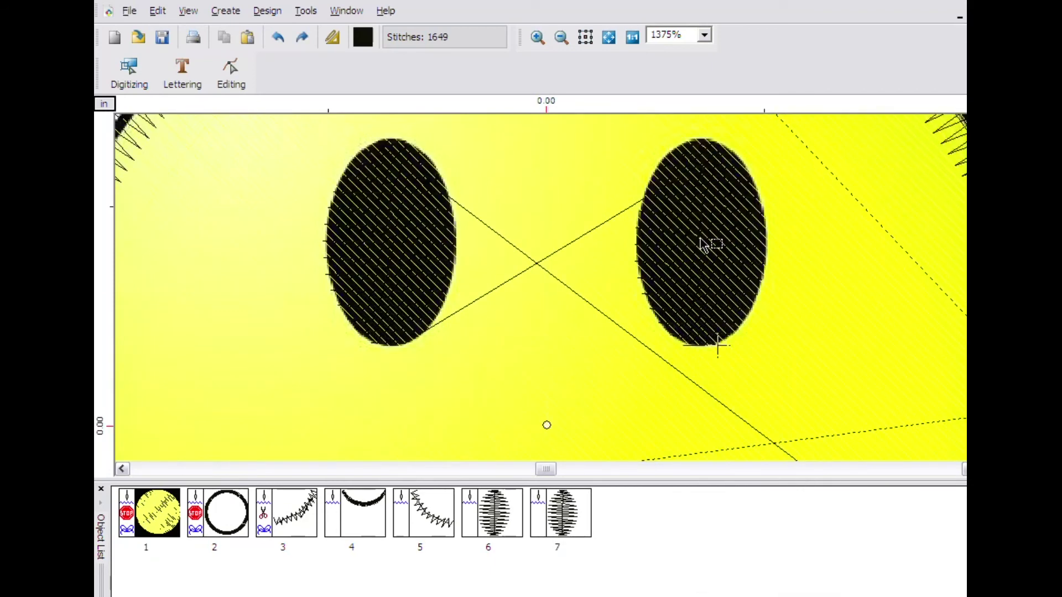
# Step: Fit the design to the window, close the Object List, and add 'HAVE A NICE DAY' lettering
pyautogui.click(608, 39)
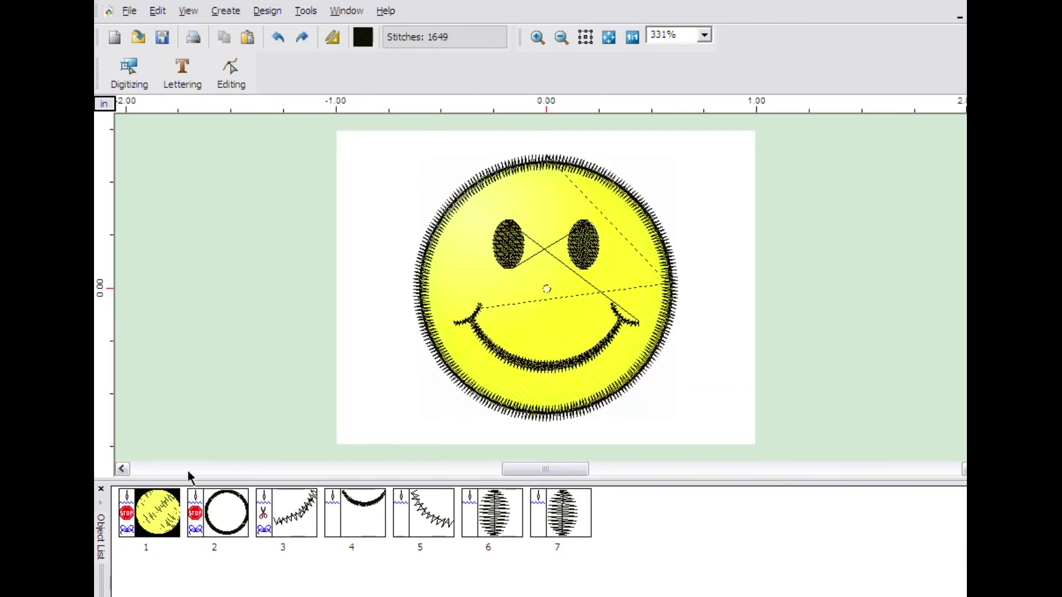
pyautogui.click(101, 490)
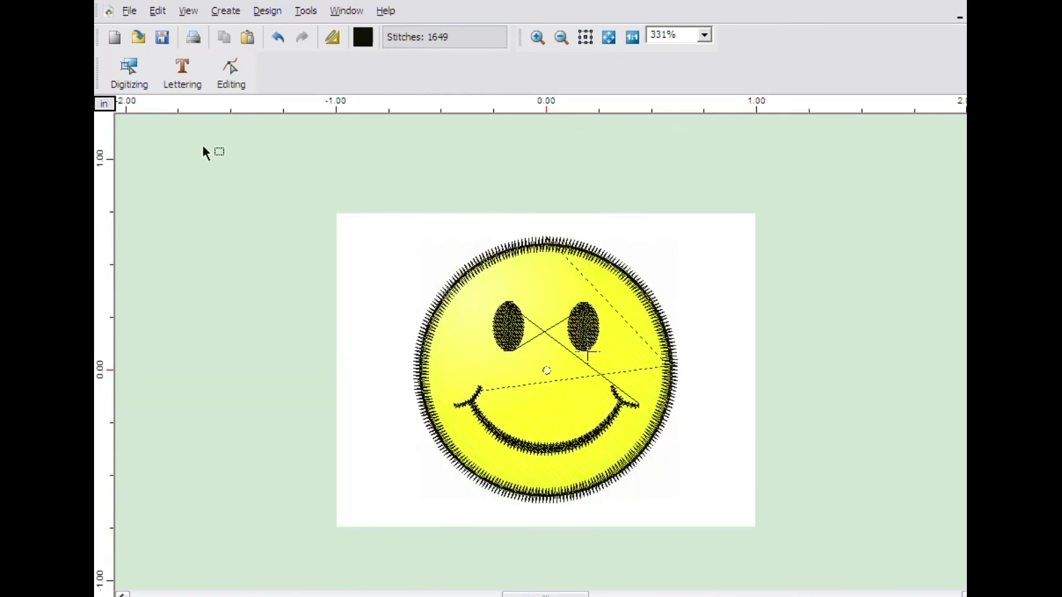
pyautogui.click(192, 87)
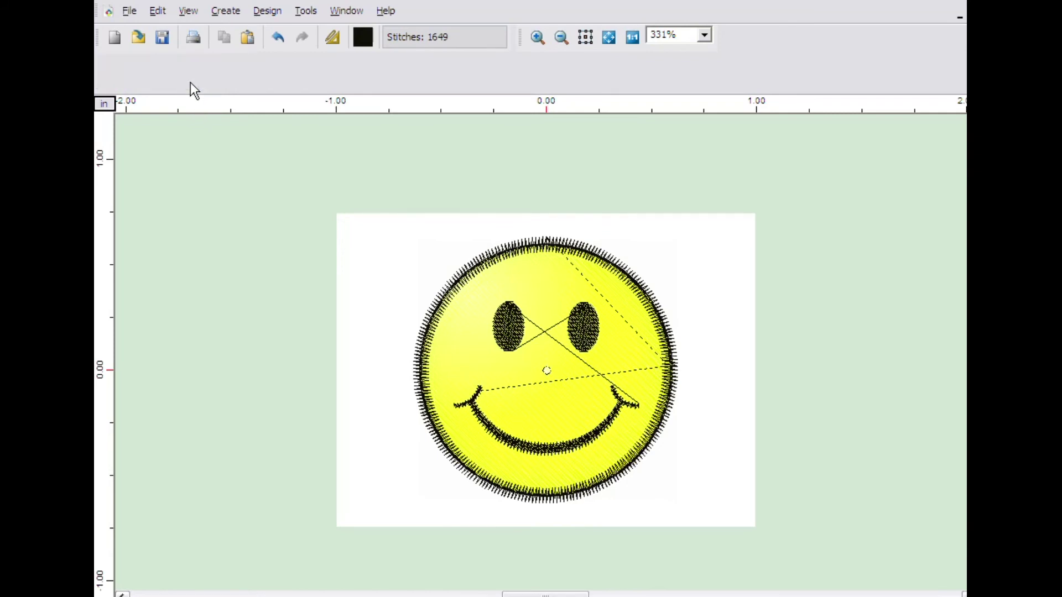
pyautogui.write('HAVE')
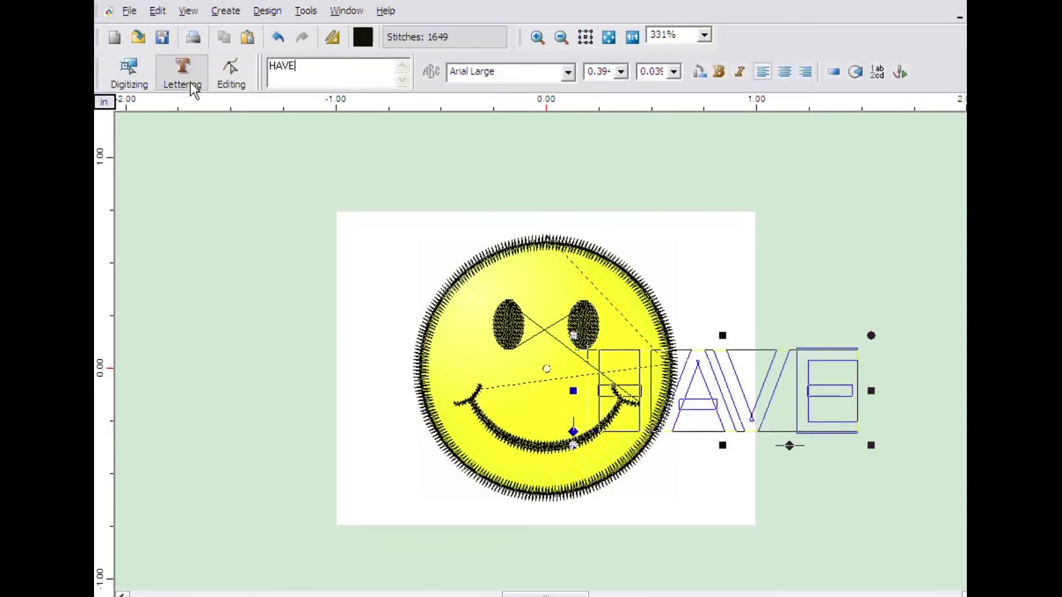
pyautogui.write(' A NICE DAY')
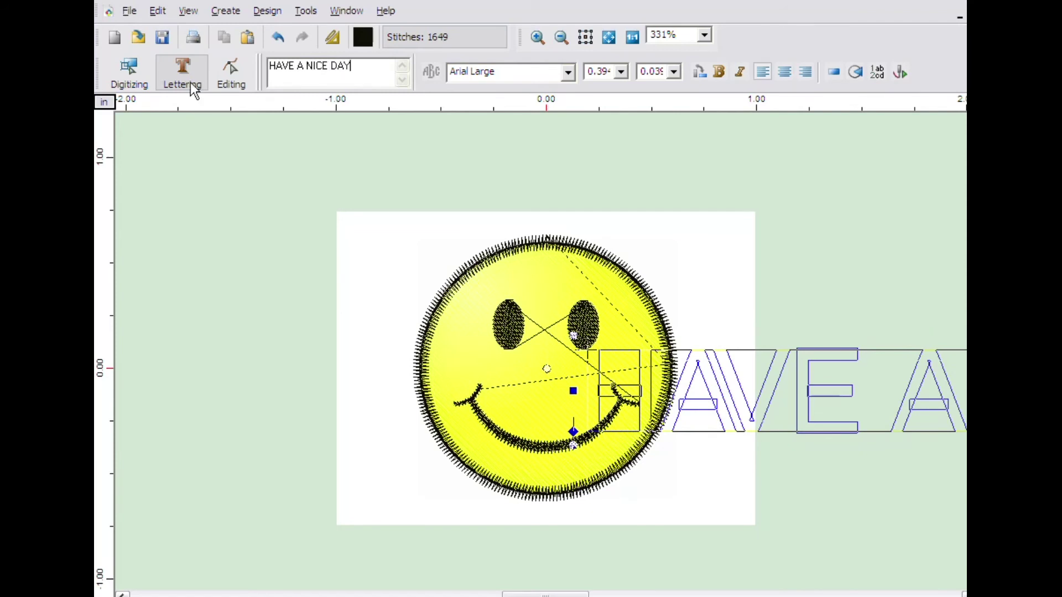
pyautogui.click(490, 77)
# Step: Set the lettering to the Block Small font at 0.25 height
pyautogui.scroll(5, 490, 88)
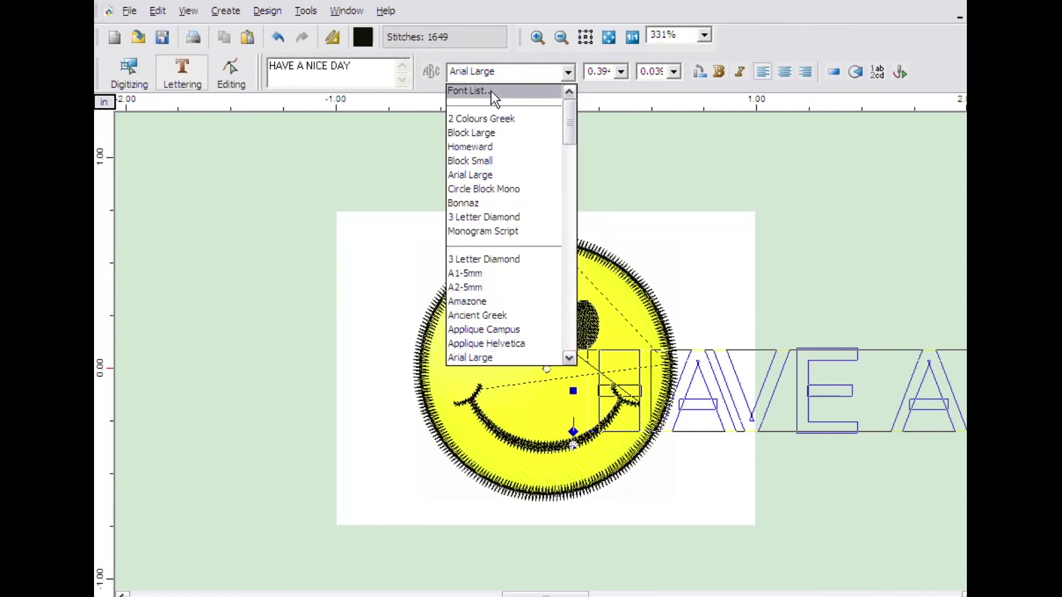
pyautogui.click(482, 161)
pyautogui.click(621, 72)
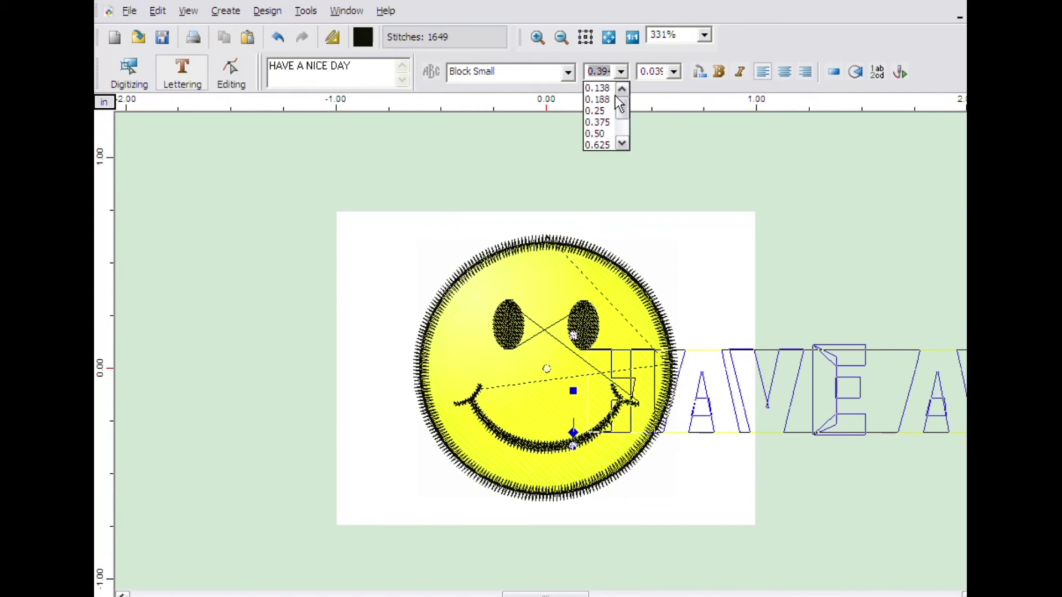
pyautogui.click(605, 110)
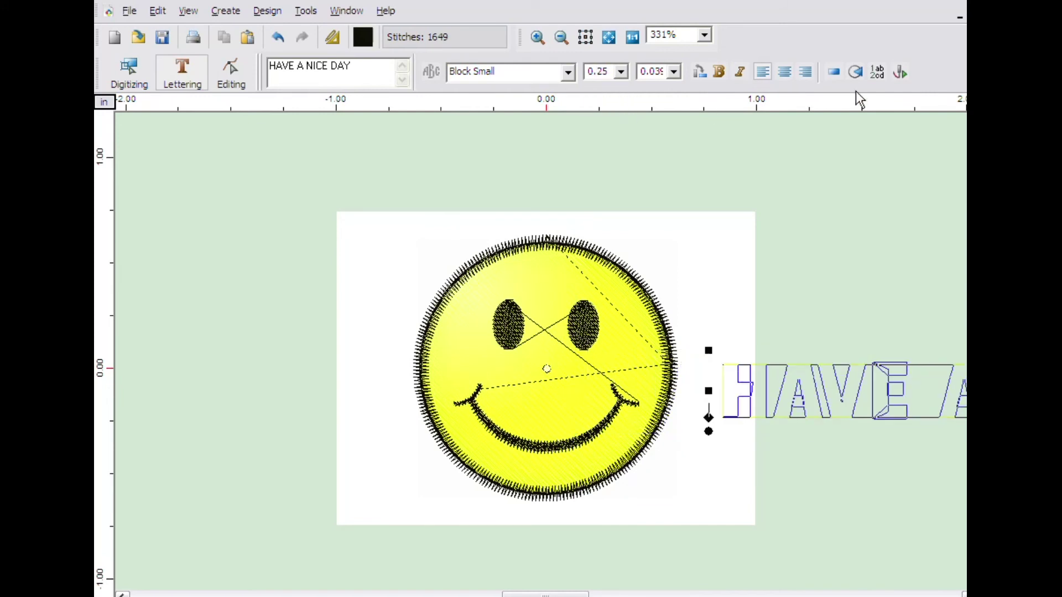
# Step: Apply the circle envelope and resize it so the text arches around the face
pyautogui.click(835, 70)
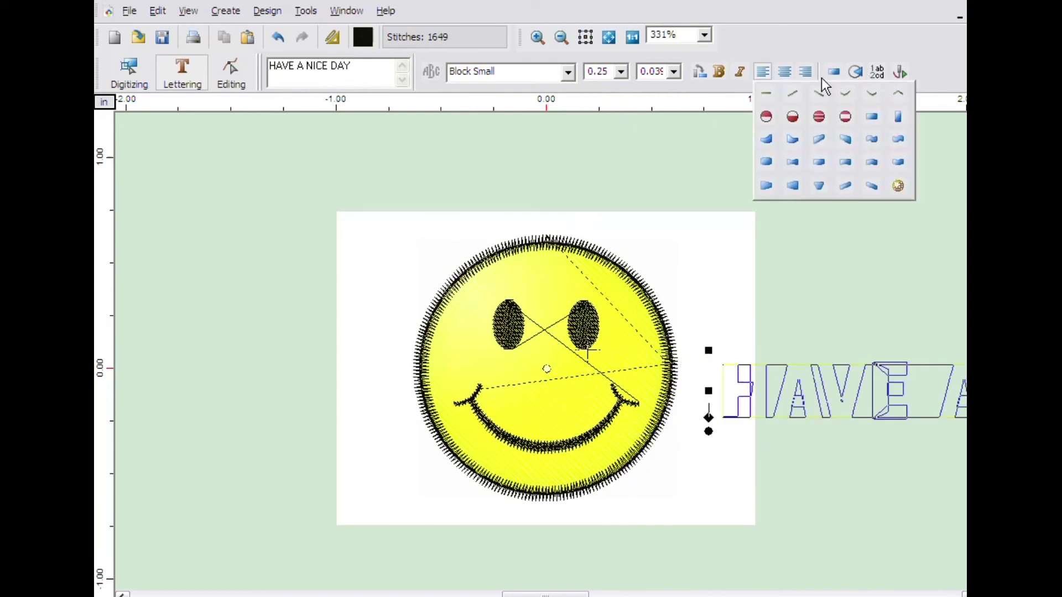
pyautogui.click(766, 116)
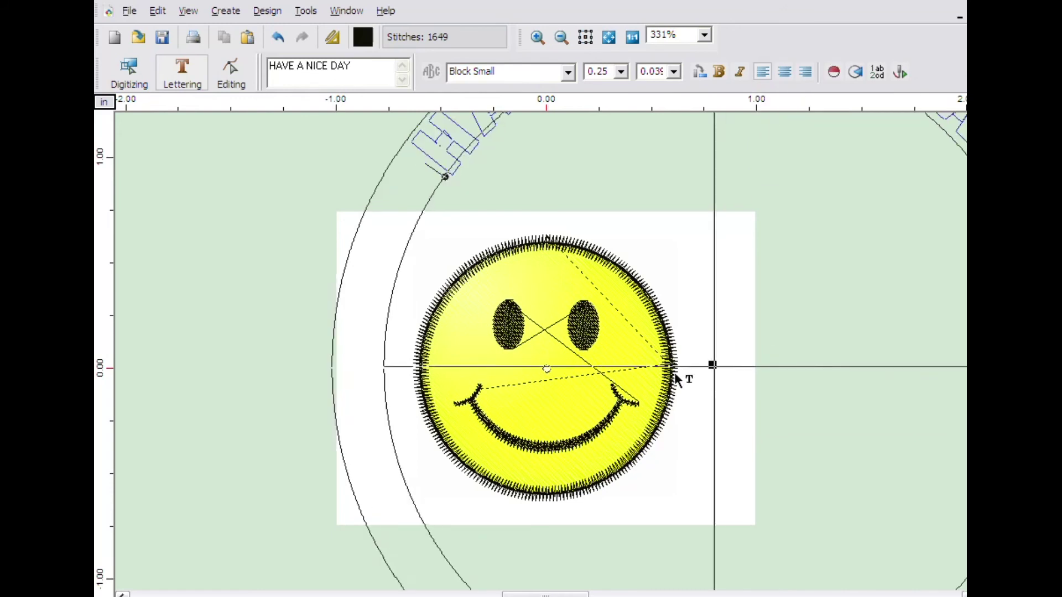
pyautogui.moveTo(676, 380); pyautogui.dragTo(555, 477)
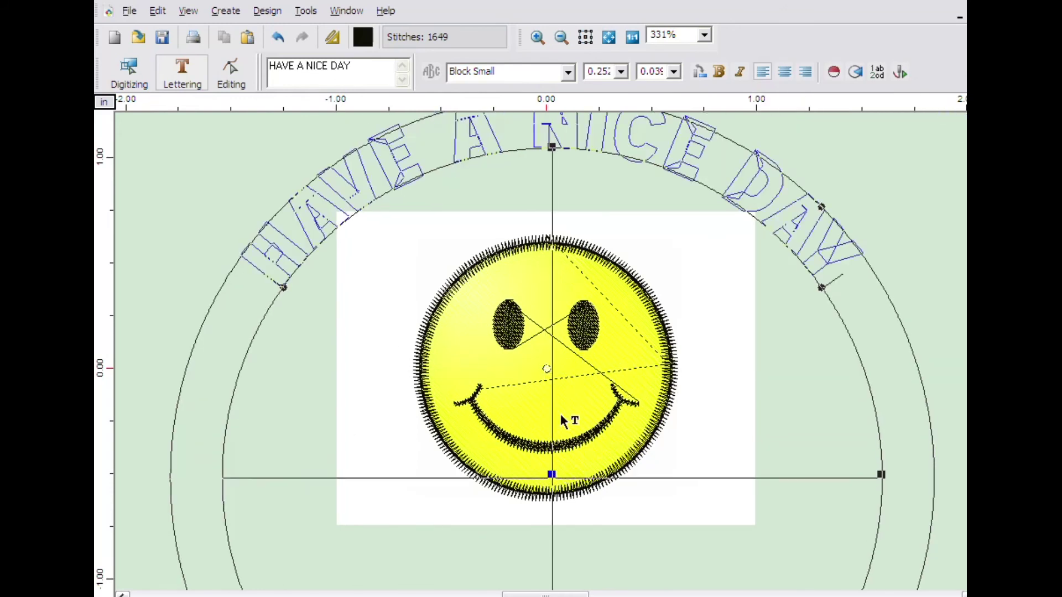
pyautogui.moveTo(552, 148); pyautogui.dragTo(553, 384)
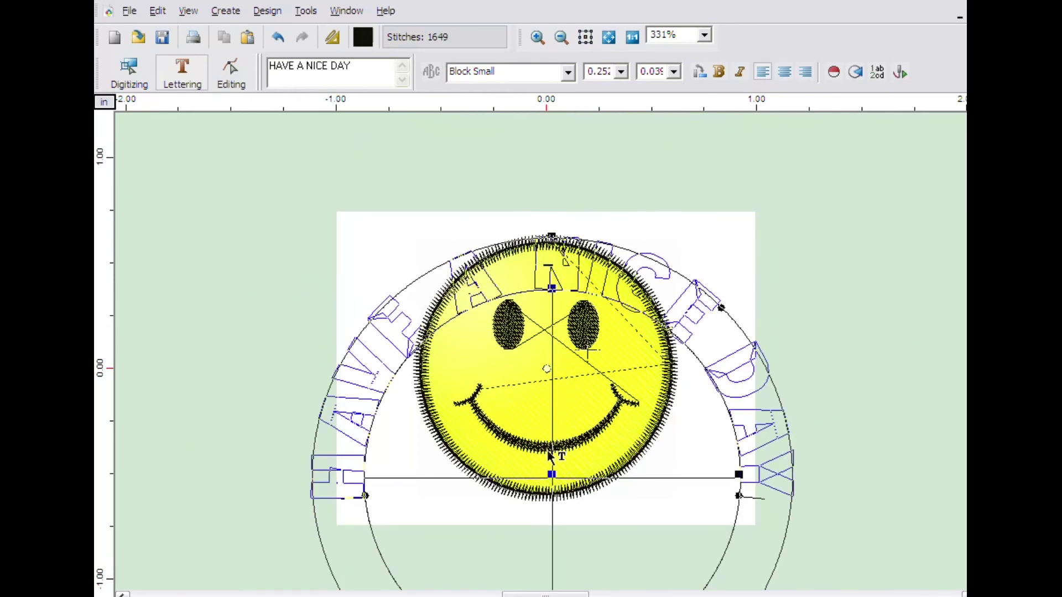
pyautogui.moveTo(552, 474); pyautogui.dragTo(550, 389)
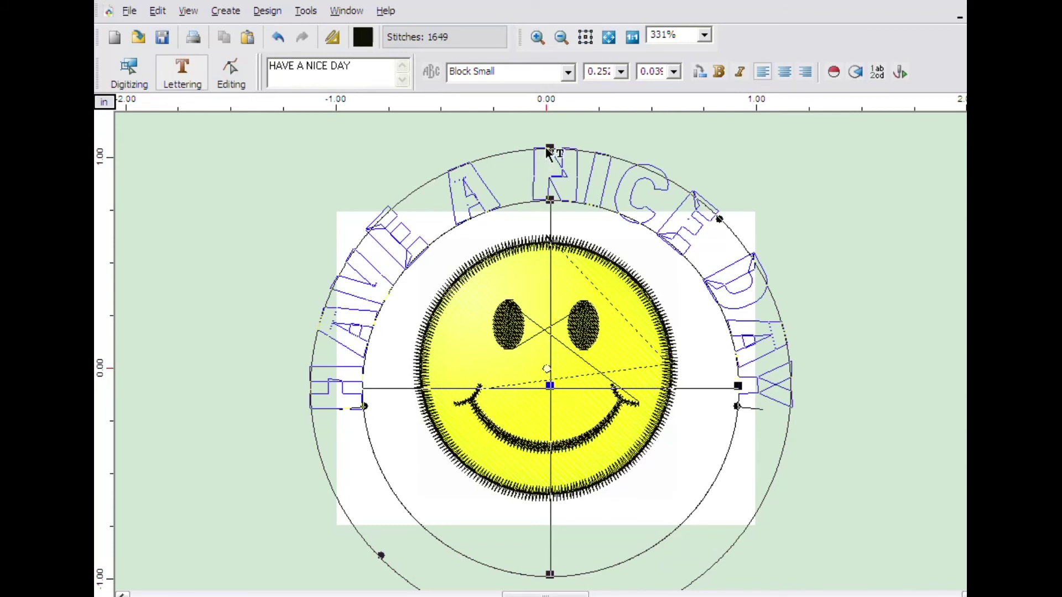
pyautogui.moveTo(550, 152); pyautogui.dragTo(549, 143)
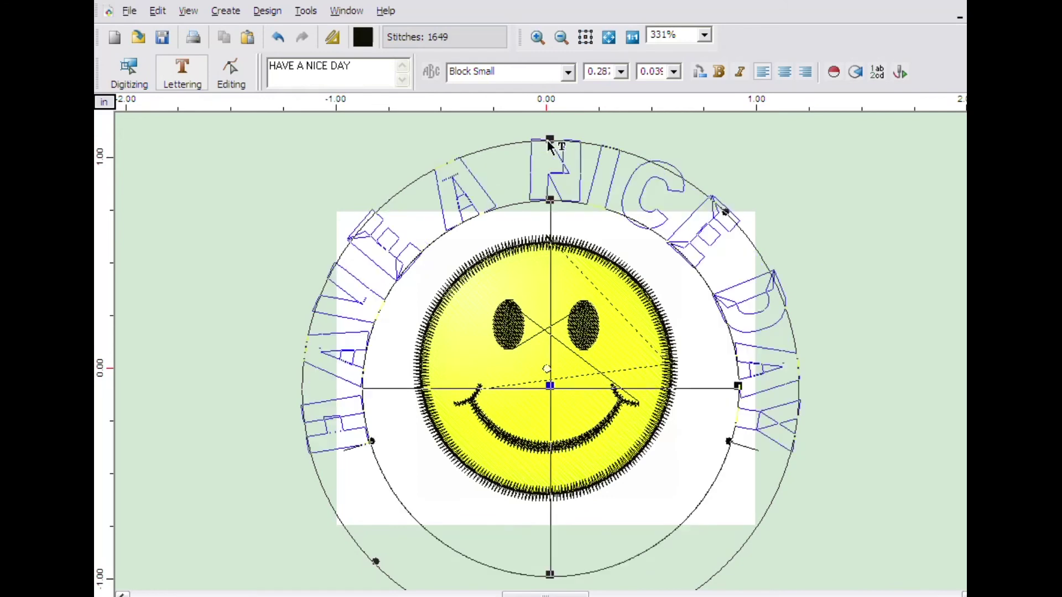
# Step: Stitch the arched lettering (2905 stitches) and centre the whole design in the frame
pyautogui.rightClick(663, 217)
pyautogui.click(706, 227)
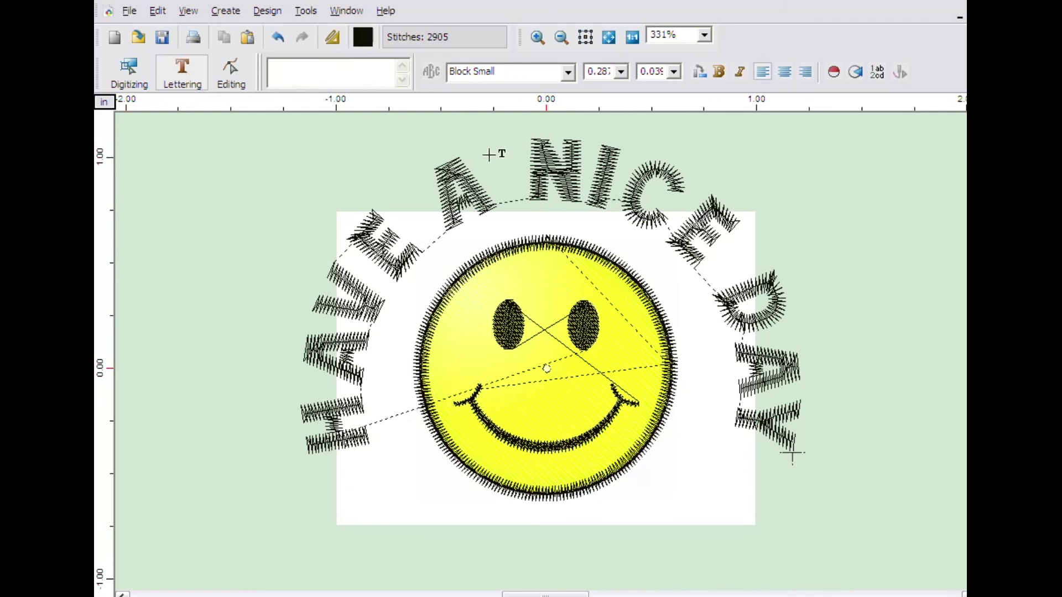
pyautogui.click(262, 17)
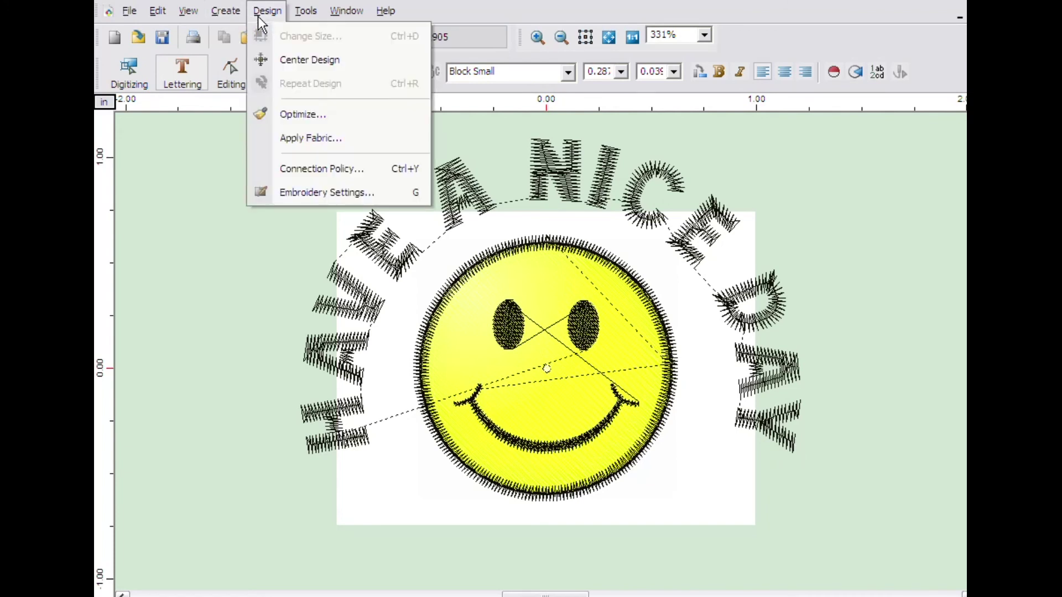
pyautogui.click(286, 60)
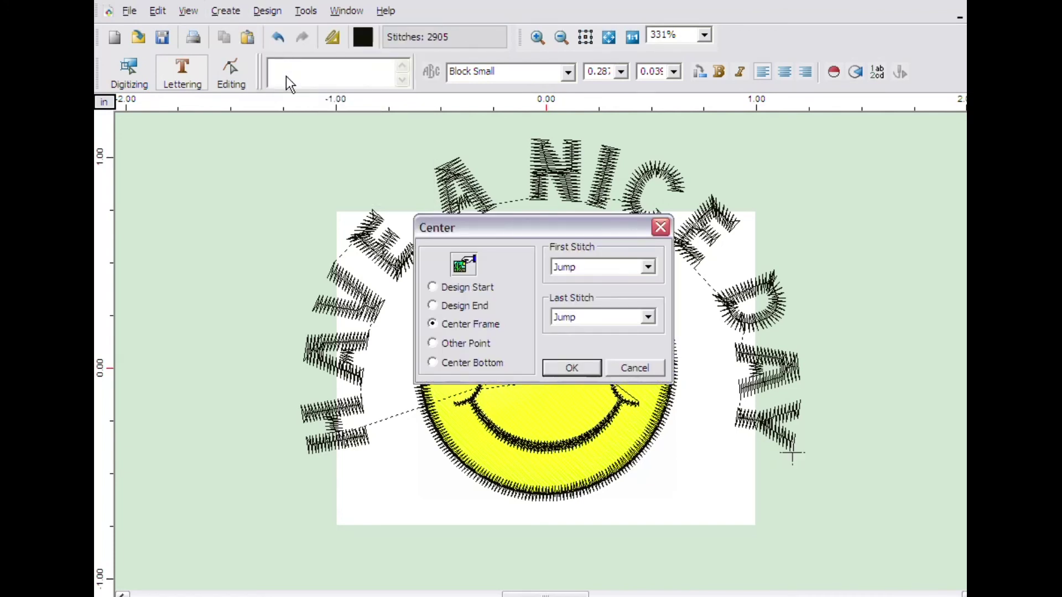
pyautogui.click(570, 368)
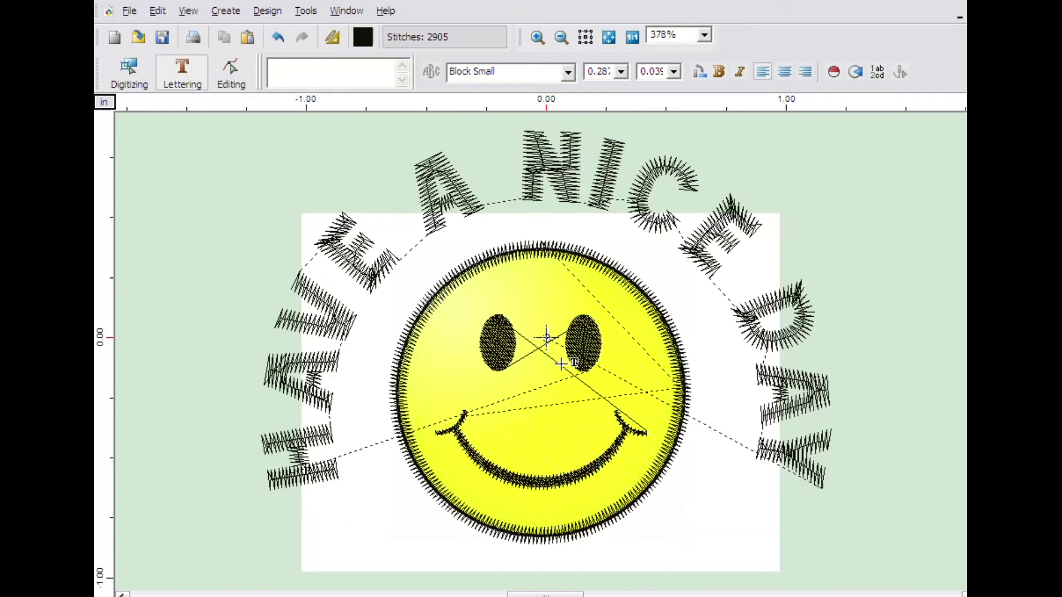